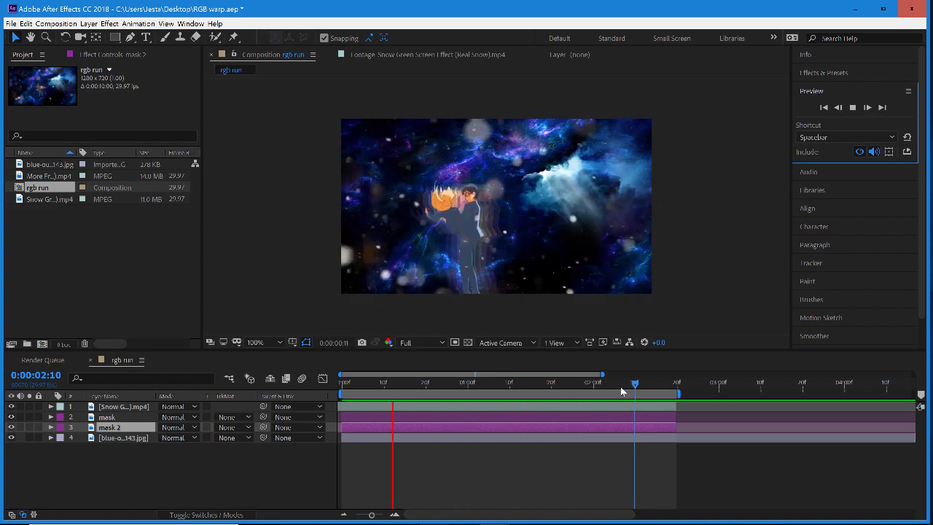
Step: Play the finished rgb run composition and step through its last frames to examine the RGB trail effect
key("space")
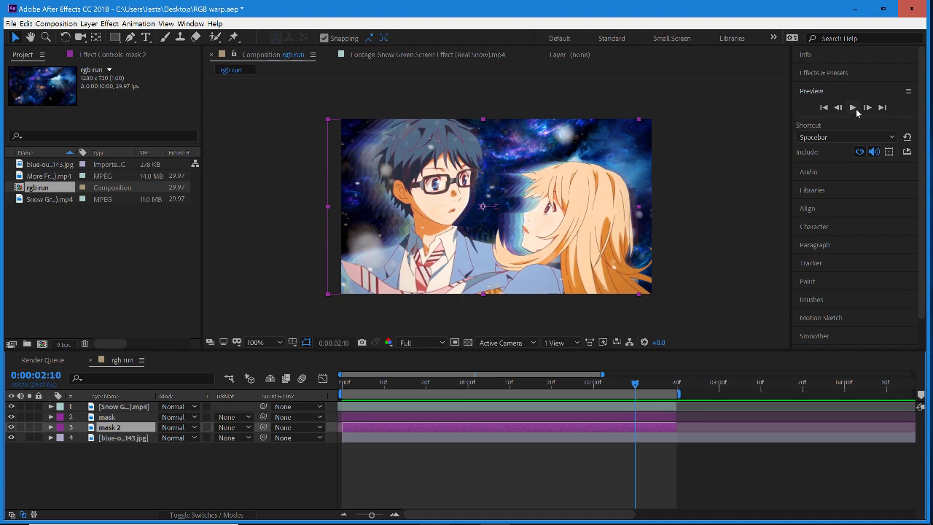
left_click(852, 108)
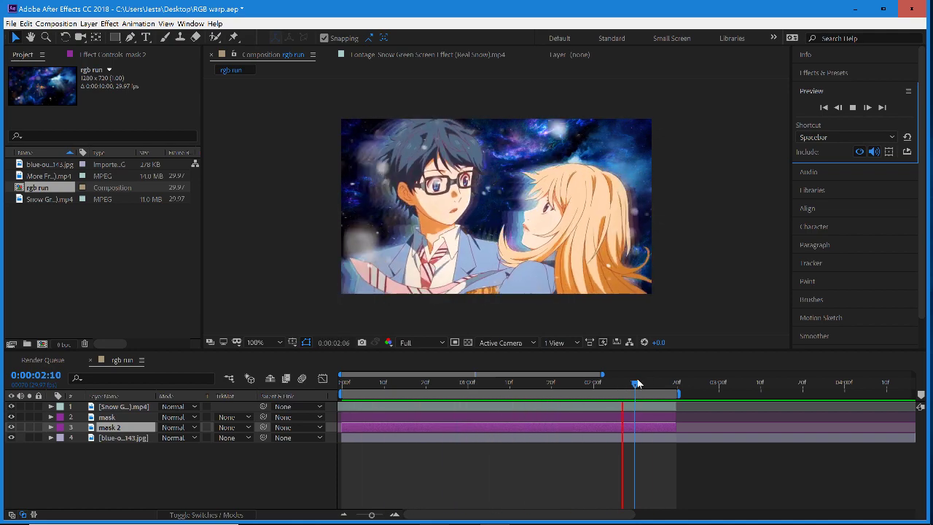
key("space")
left_click_drag(568, 396, 627, 412)
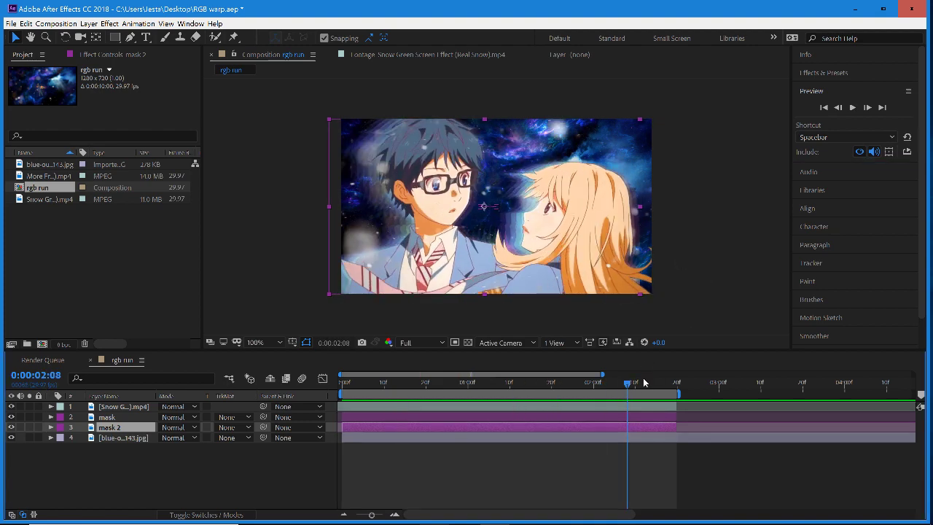
key("Page_Down")
key("Page_Down")
key("Page_Down")
key("Page_Down")
key("Page_Down")
key("Page_Down")
key("Page_Down")
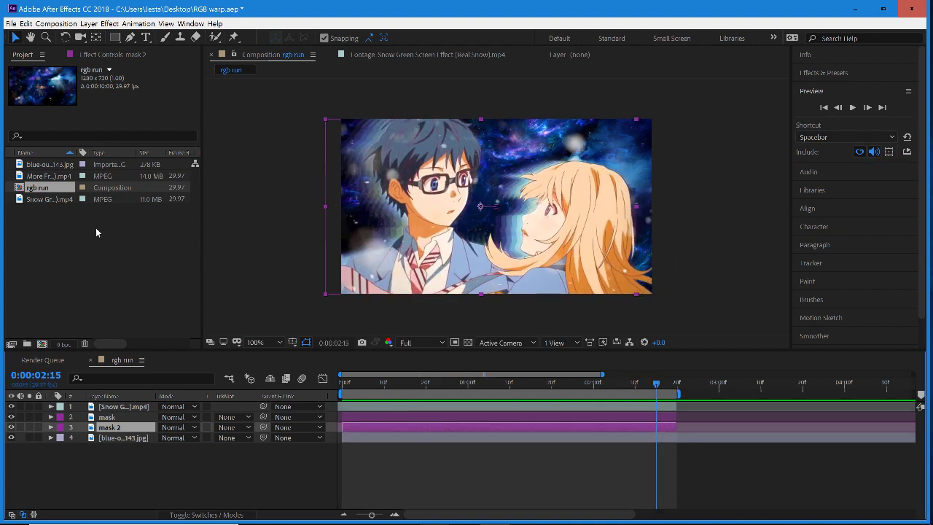
Step: Create a new composition named RGB
right_click(96, 229)
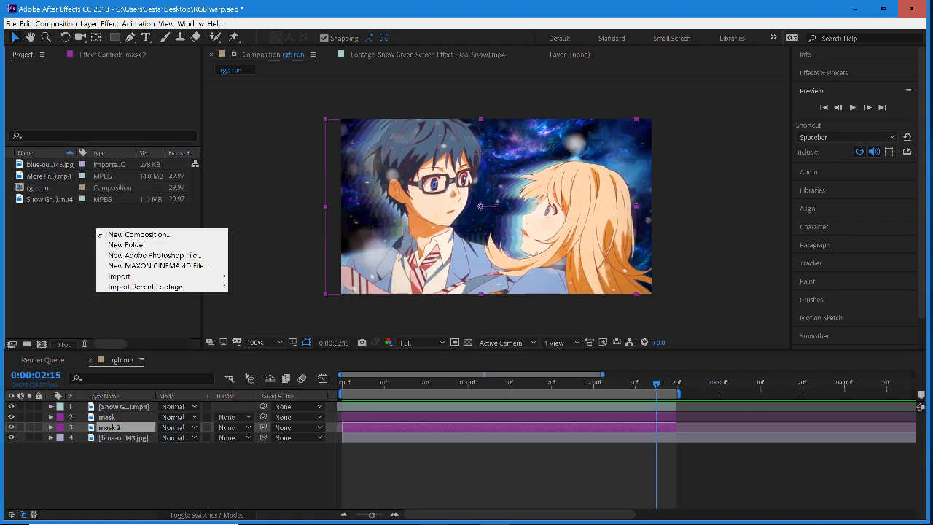
left_click(139, 234)
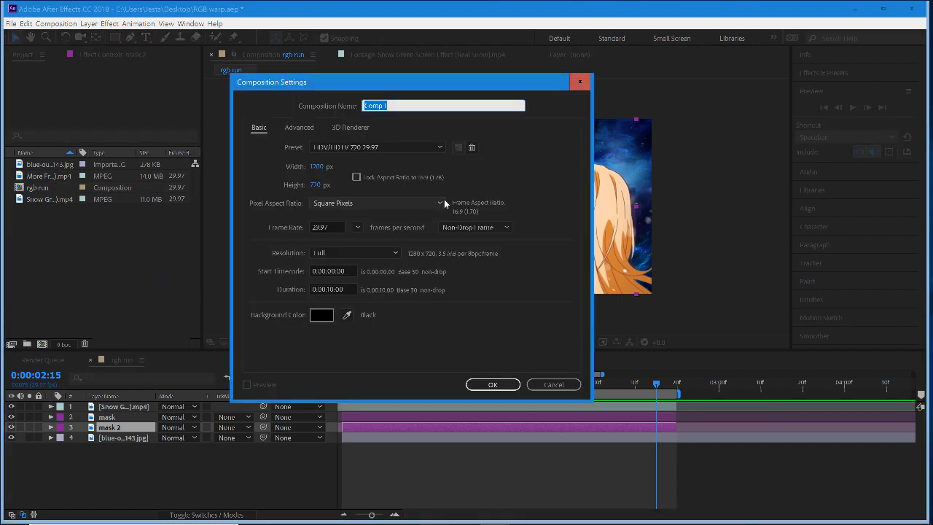
type("Rg")
key("Return")
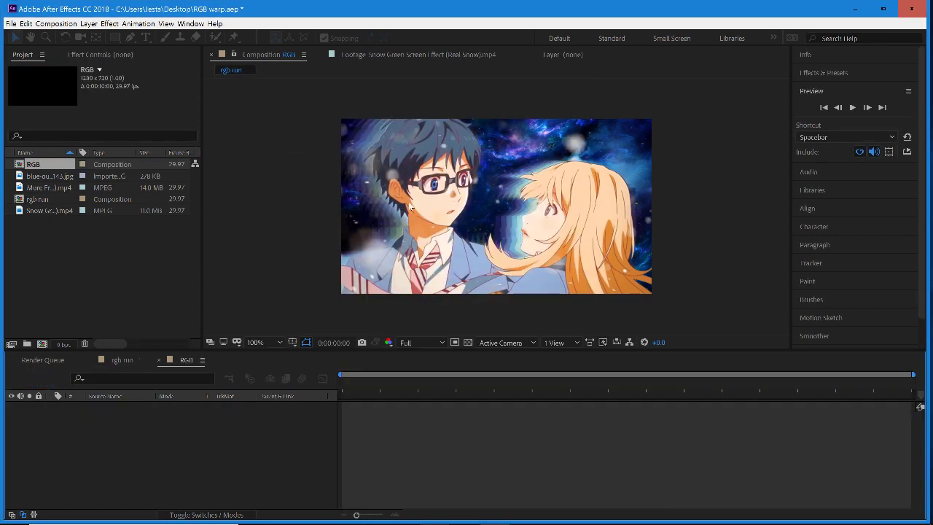
Step: Add the blue outer-space image, the More Free Anime Masks video and the Snow Green Screen video to the RGB composition
left_click(64, 176)
left_click(49, 164)
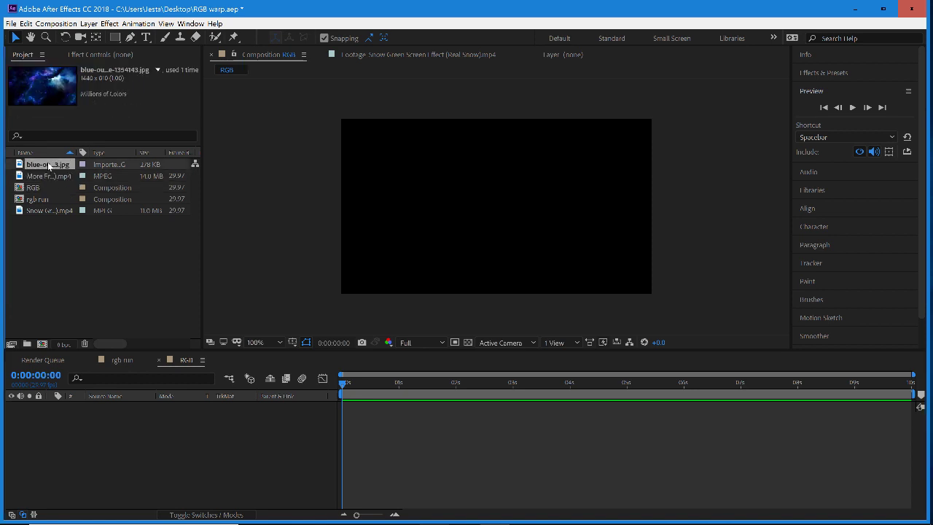
left_click(55, 177, "ctrl")
left_click_drag(51, 176, 173, 444)
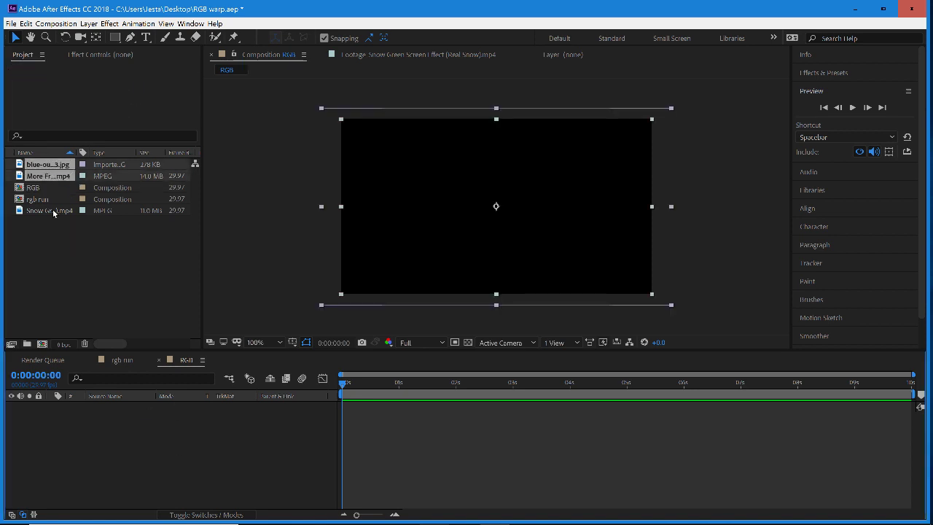
left_click_drag(54, 213, 129, 454)
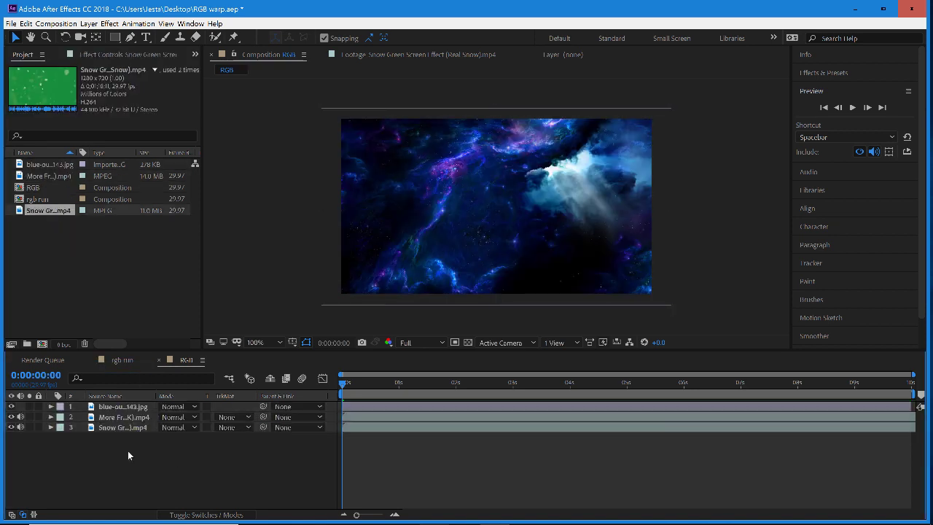
Step: Move the anime masks video layer above the outer-space background layer
left_click(122, 411)
left_click(121, 413)
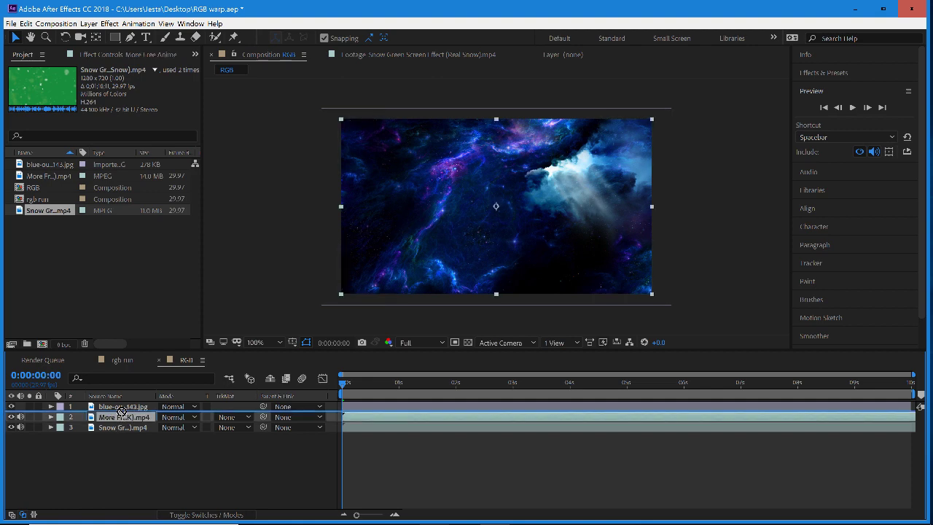
left_click_drag(122, 415, 125, 403)
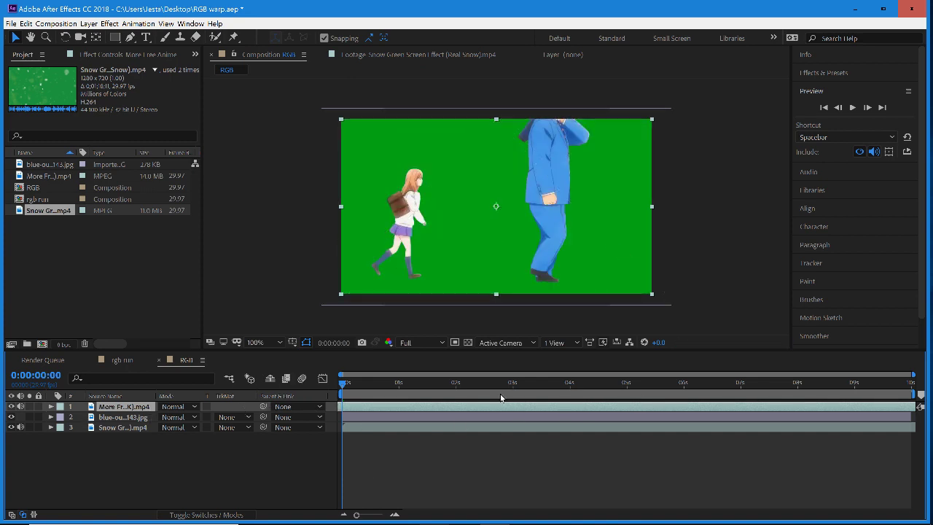
Step: Find the clip of the boy carrying the girl in the anime masks layer and trim the layer's start to it
left_click_drag(500, 397, 686, 401)
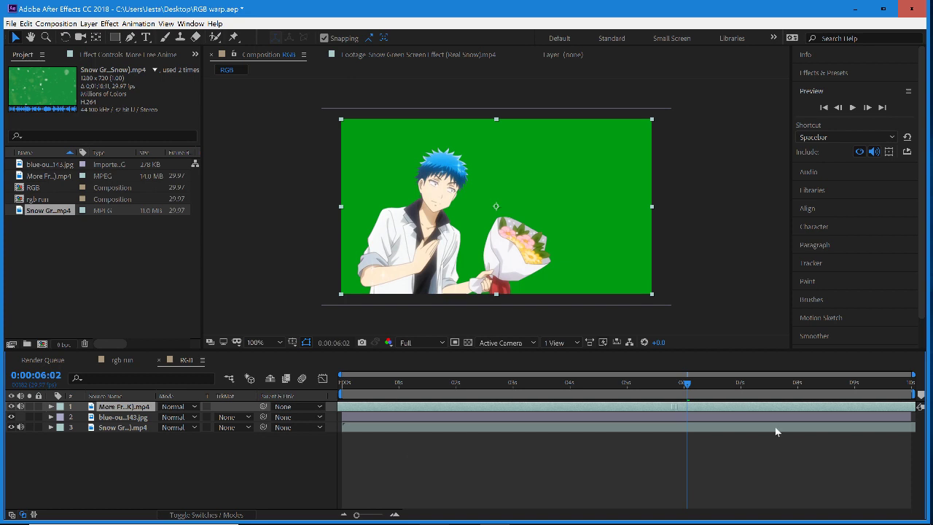
left_click_drag(823, 406, 588, 419)
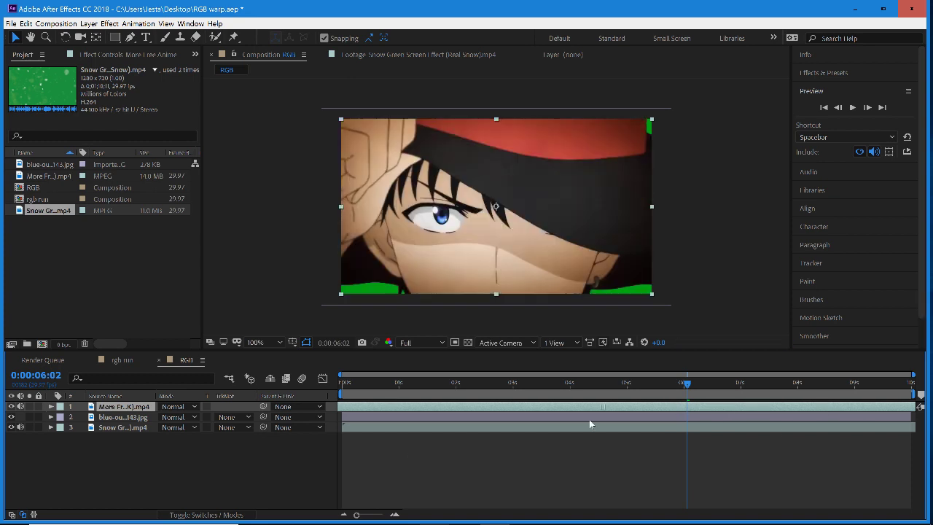
mouse_move(483, 419)
left_mouse_down()
mouse_move(381, 428)
mouse_move(828, 402)
mouse_move(812, 413)
mouse_move(545, 419)
mouse_move(455, 435)
left_mouse_up()
mouse_move(386, 458)
left_mouse_down()
mouse_move(774, 415)
mouse_move(780, 406)
mouse_move(607, 430)
mouse_move(423, 475)
mouse_move(438, 479)
left_mouse_up()
left_click_drag(647, 382, 723, 412)
key("alt+bracketleft")
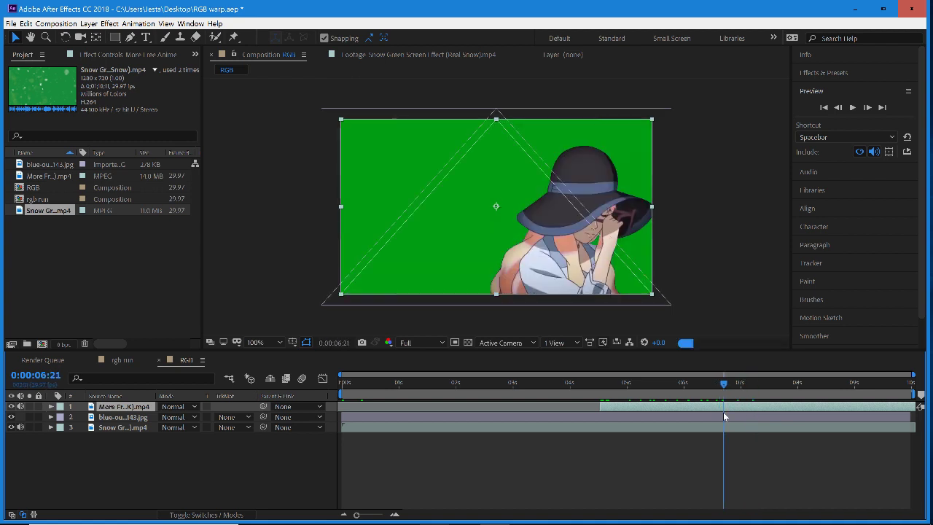
Step: Trim the anime masks layer's end at 0:00:06:23 and move the trimmed clip to the start of the composition
left_click(726, 393)
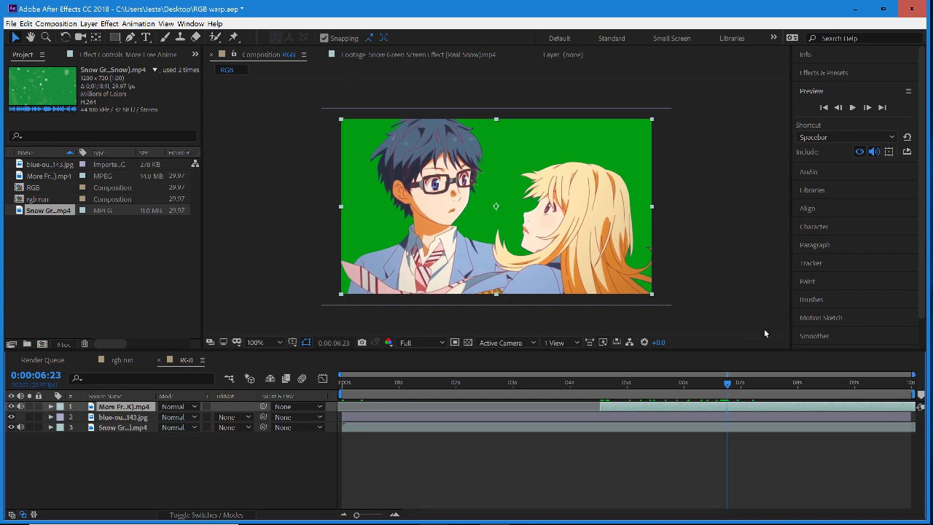
key("alt+bracketright")
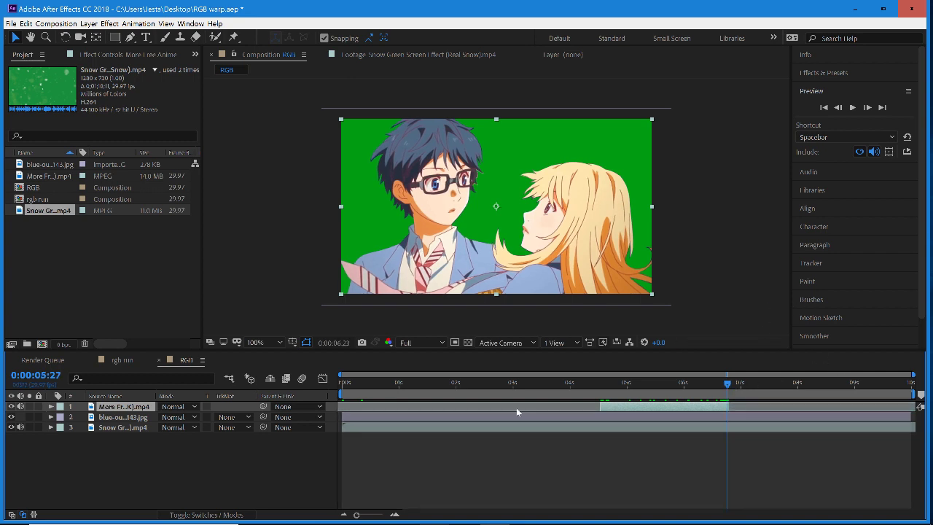
key("Home")
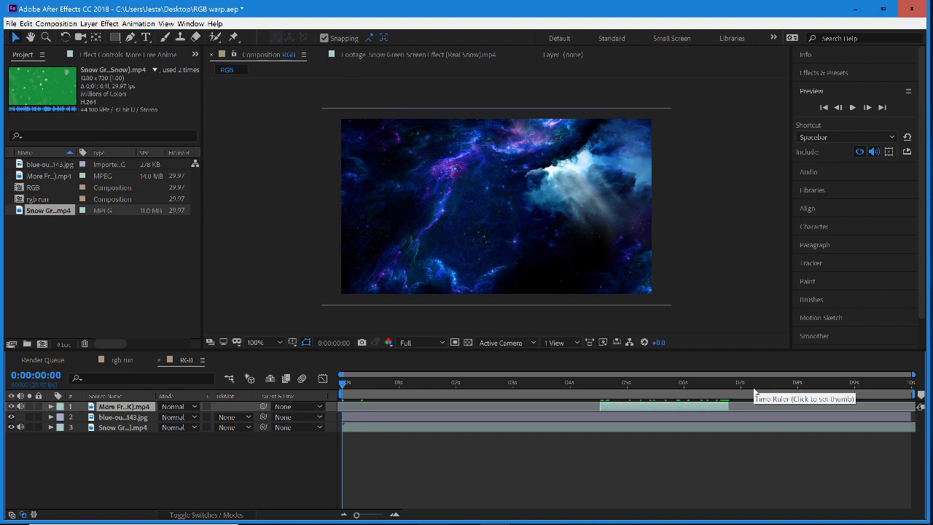
key("bracketleft")
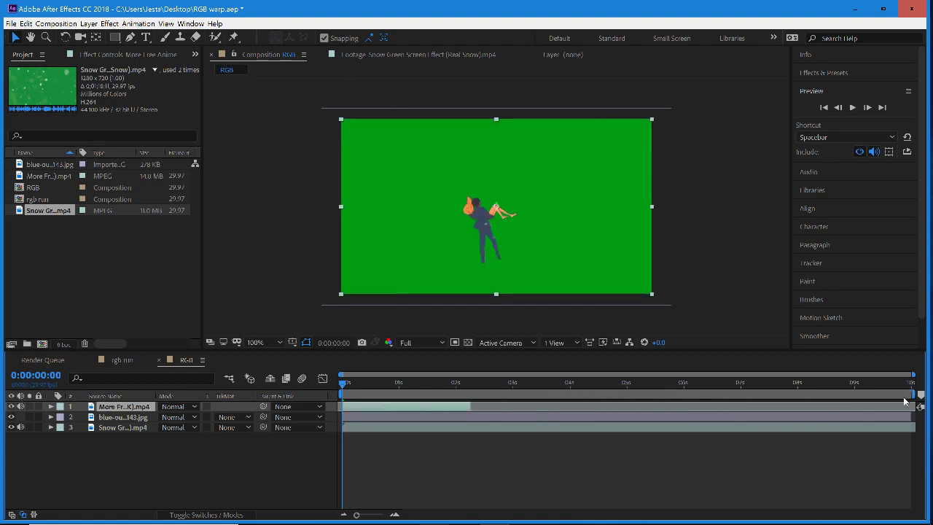
Step: End the work area at the trimmed clip's end and trim all three layers at 0:00:02:08
left_click_drag(915, 394, 474, 426)
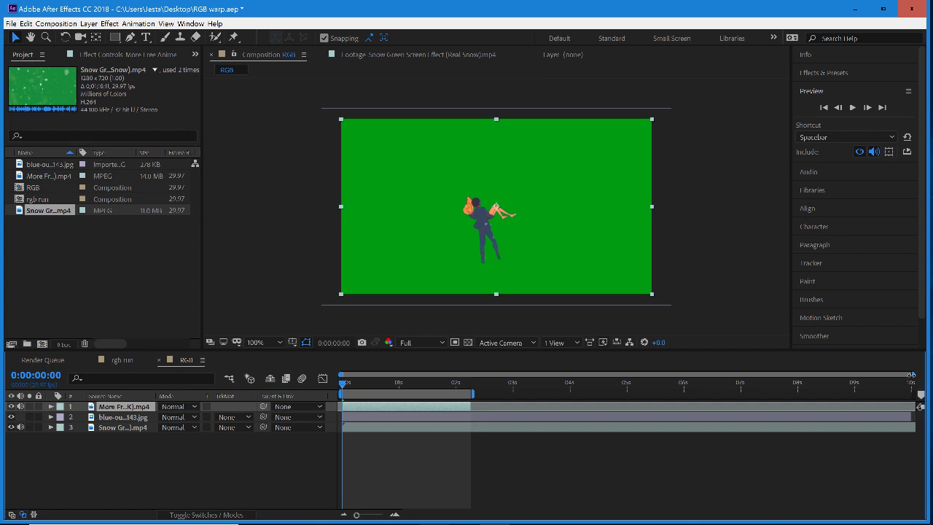
key("equal")
key("equal")
key("equal")
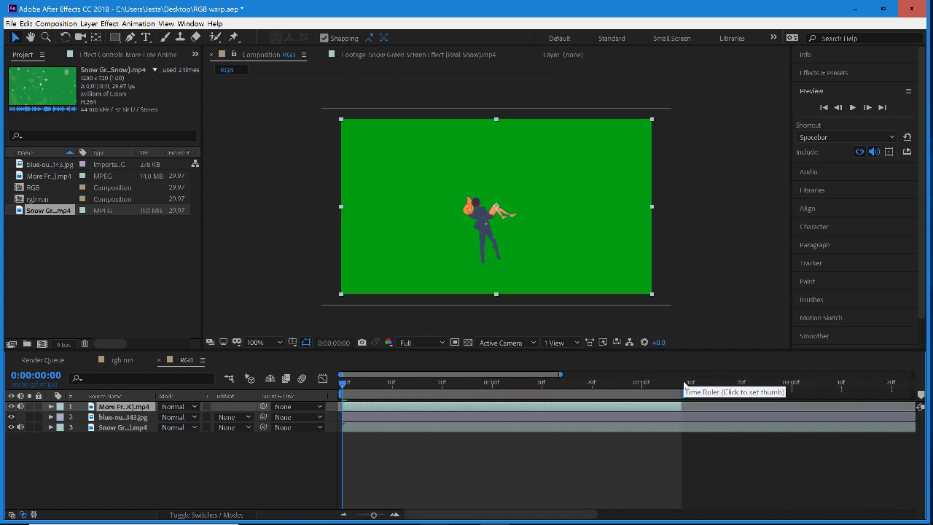
left_click(682, 382)
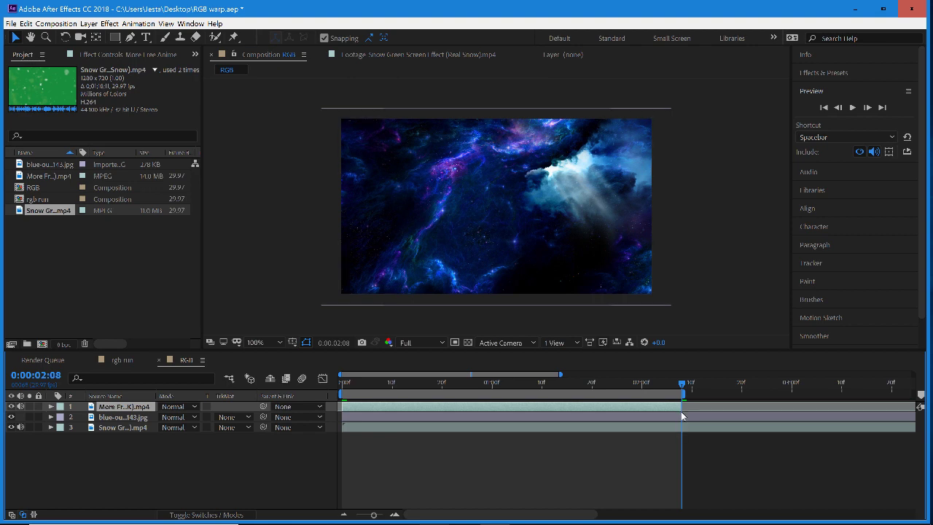
left_click(670, 427, "shift")
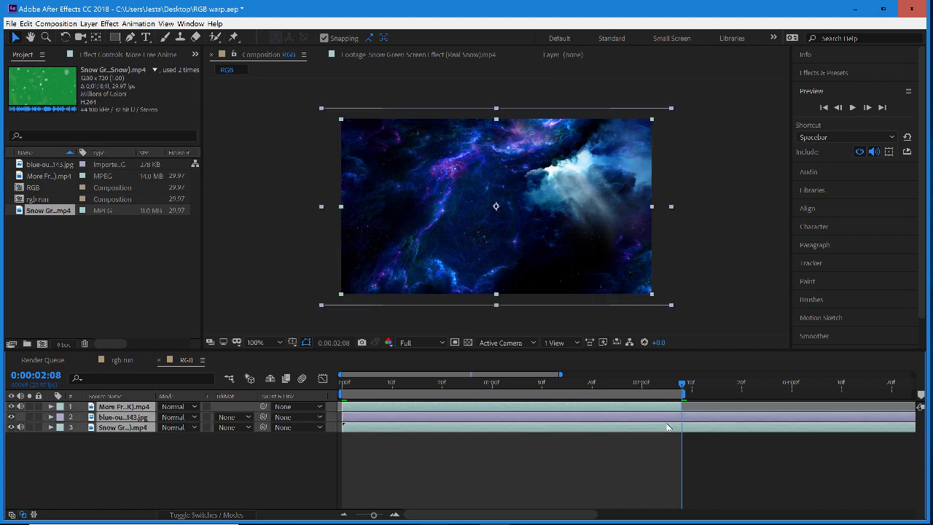
key("alt+bracketright")
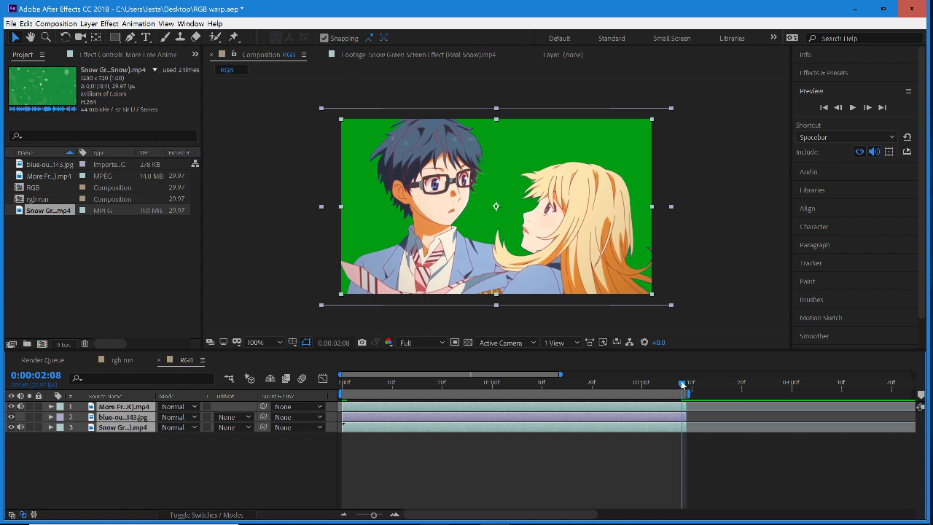
Step: Apply Keylight (1.2) to the anime masks layer and sample its green background as the Screen Colour
key("space")
left_click(422, 446)
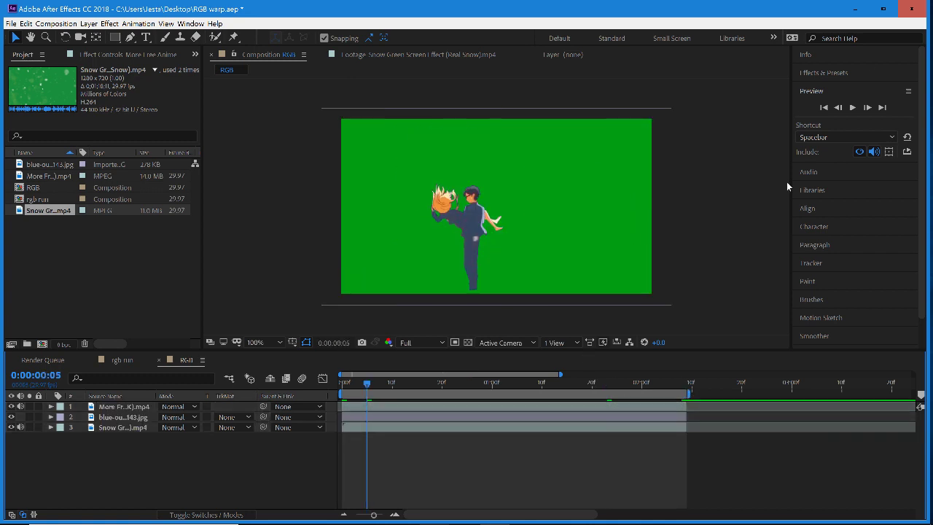
left_click(839, 73)
left_click(840, 88)
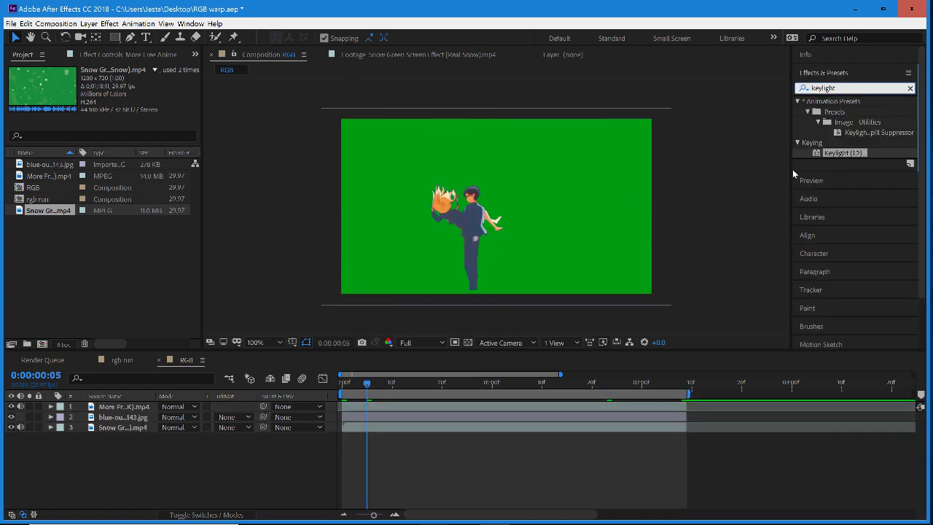
left_click_drag(852, 153, 381, 410)
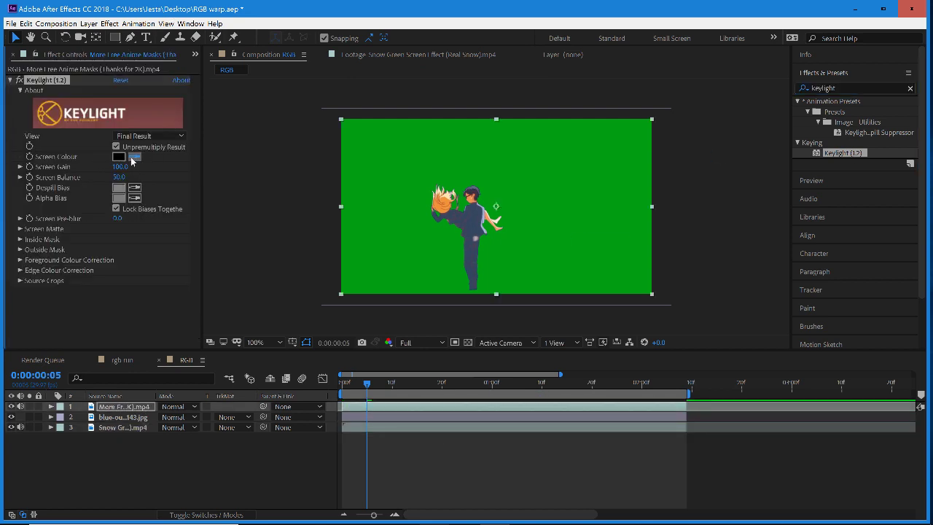
left_click(404, 186)
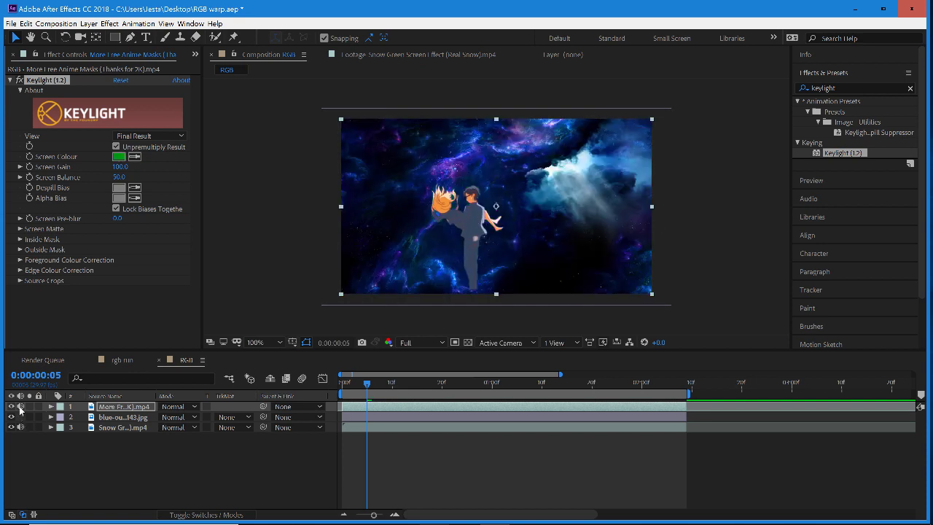
Step: Move the snow layer to the top of the stack and key out its green background with Keylight (1.2)
left_click(122, 417)
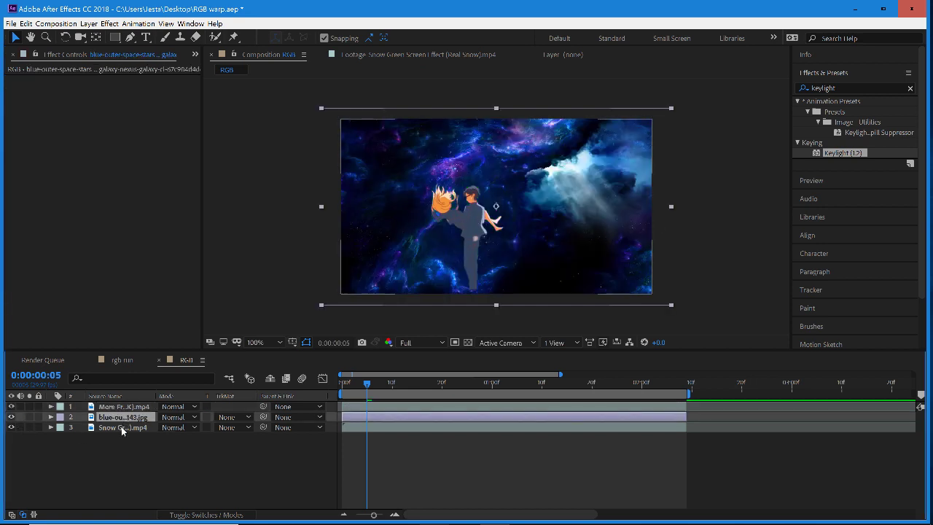
left_click_drag(124, 429, 123, 403)
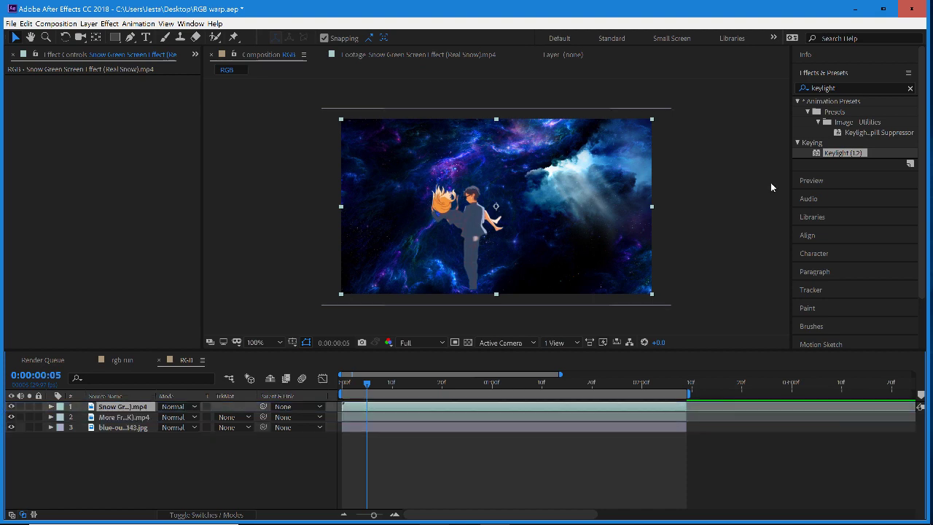
left_click_drag(849, 155, 431, 407)
left_click(138, 158)
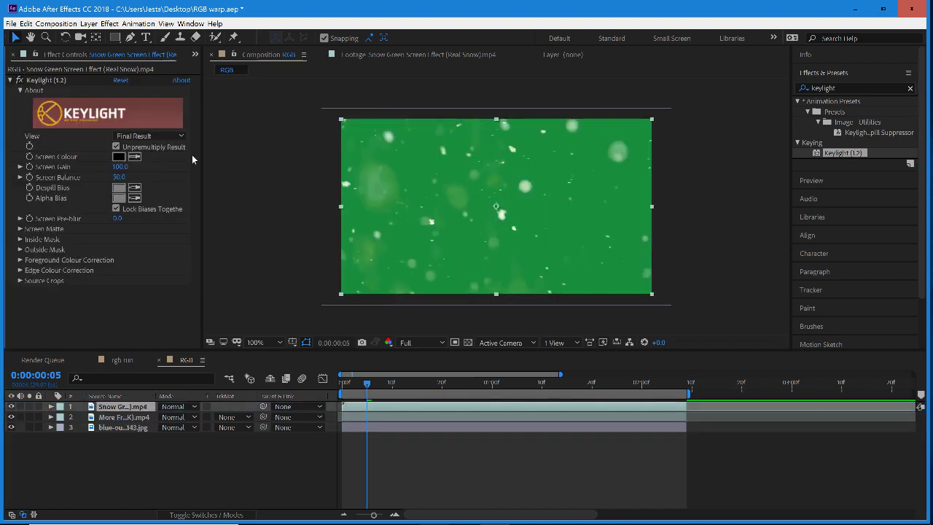
left_click(561, 190)
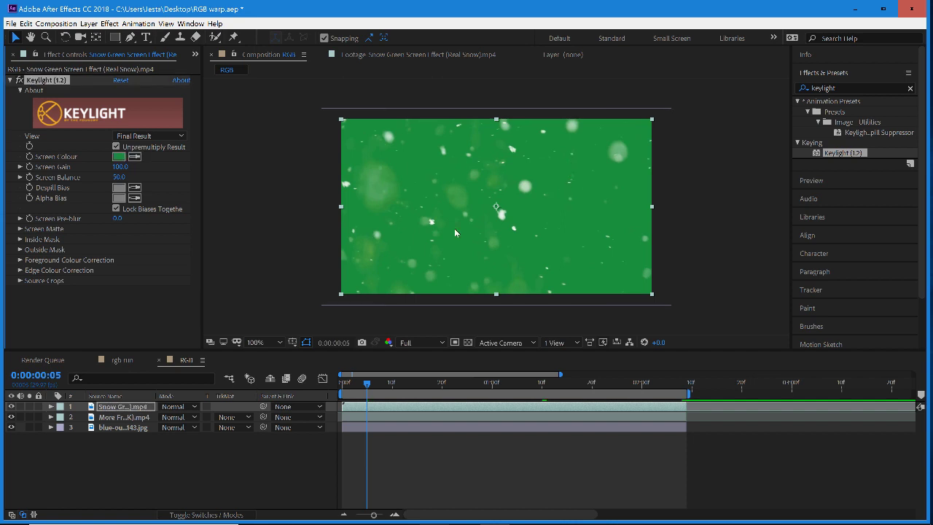
Step: Try a time stretch with a factor of 150 on the snow layer and undo it
left_click(88, 24)
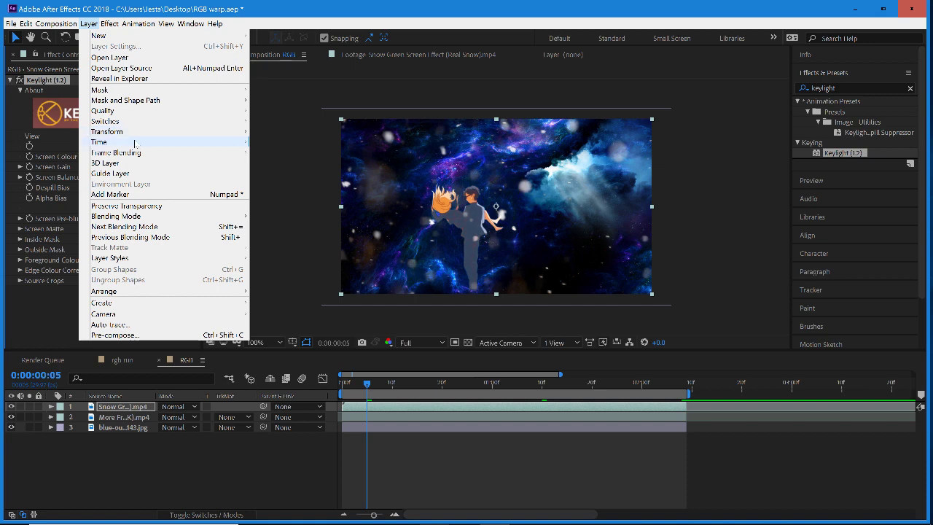
mouse_move(135, 143)
left_click(313, 162)
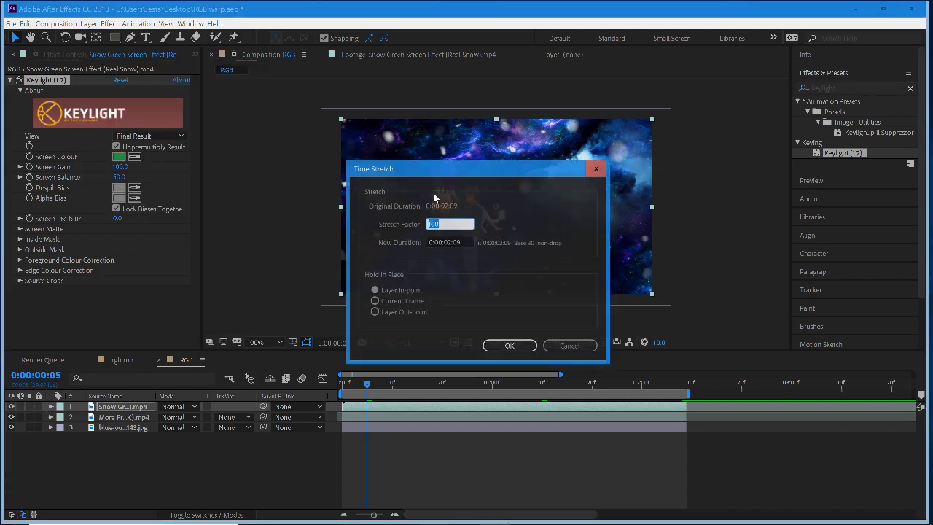
type("1")
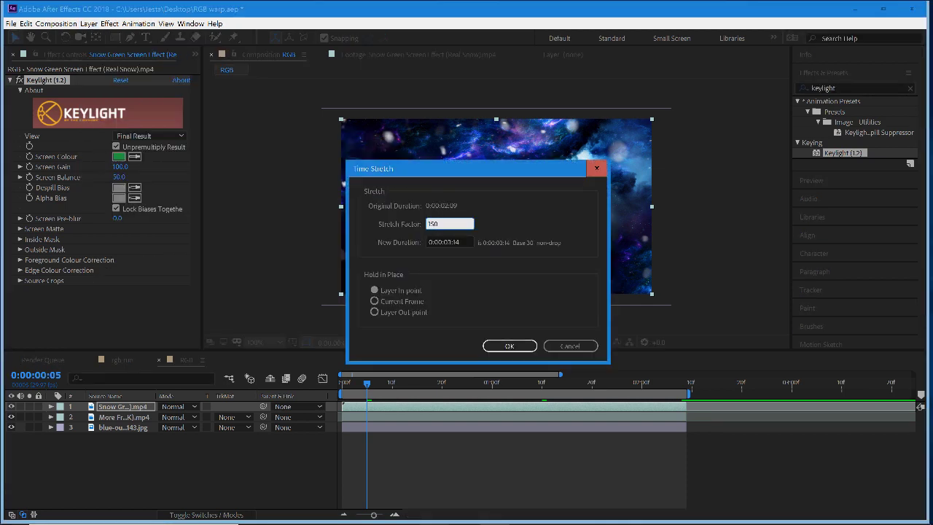
key("Return")
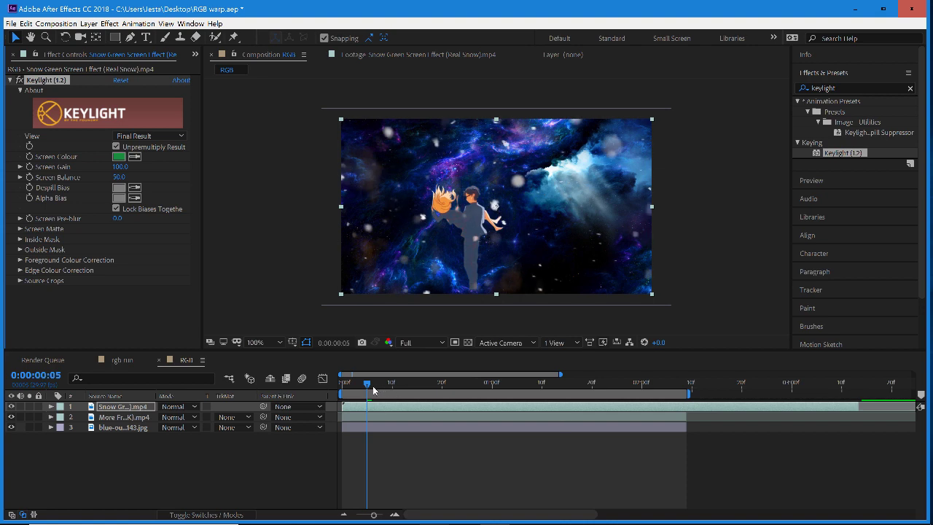
left_click(402, 386)
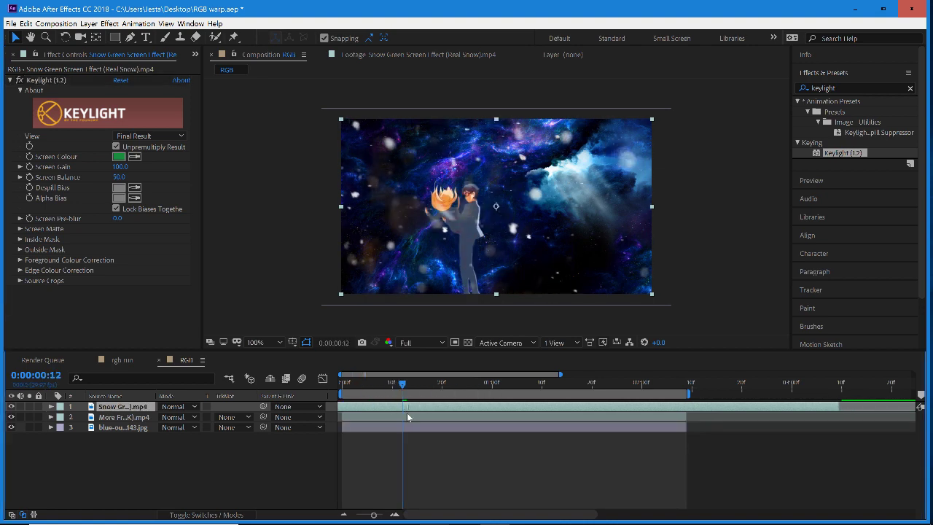
key("ctrl+z")
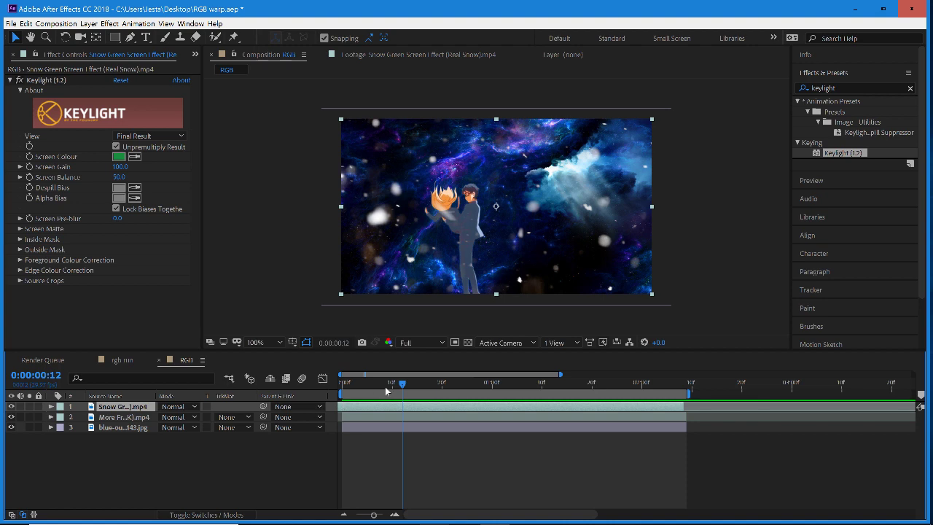
left_click_drag(351, 392, 384, 391)
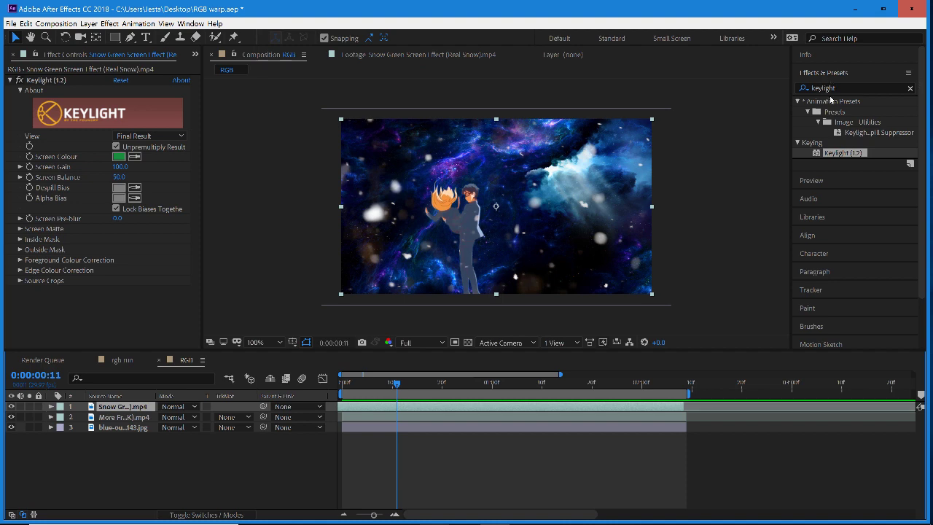
Step: Find the S_WarpChroma effect and apply it to the anime masks layer
left_click(797, 90)
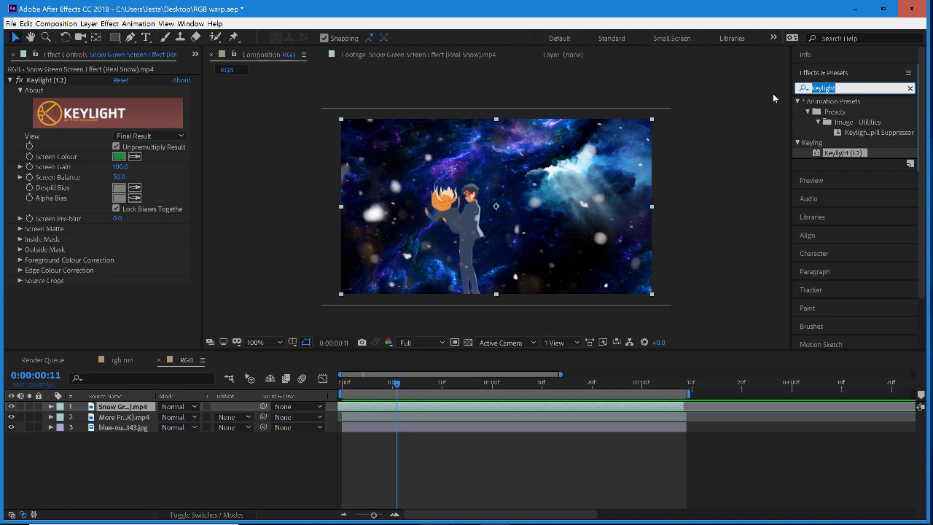
type("s")
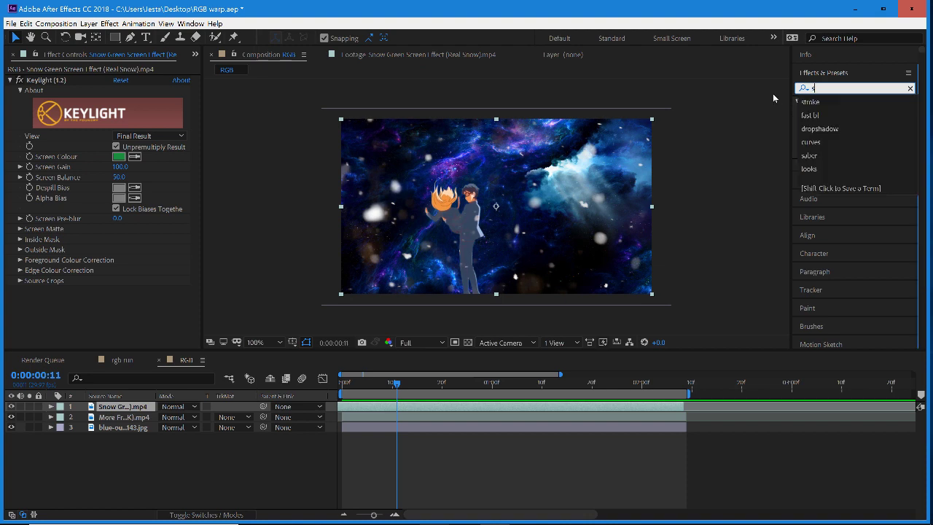
key("BackSpace")
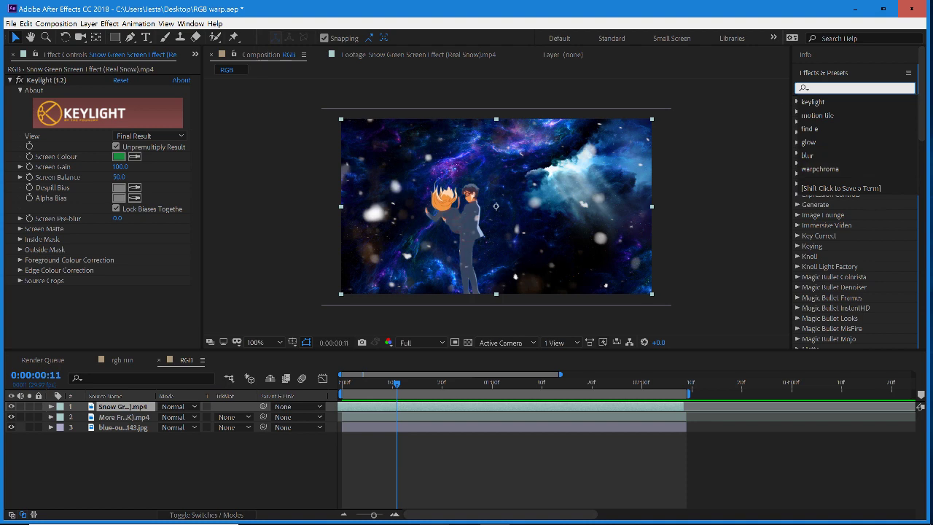
left_click_drag(922, 127, 923, 242)
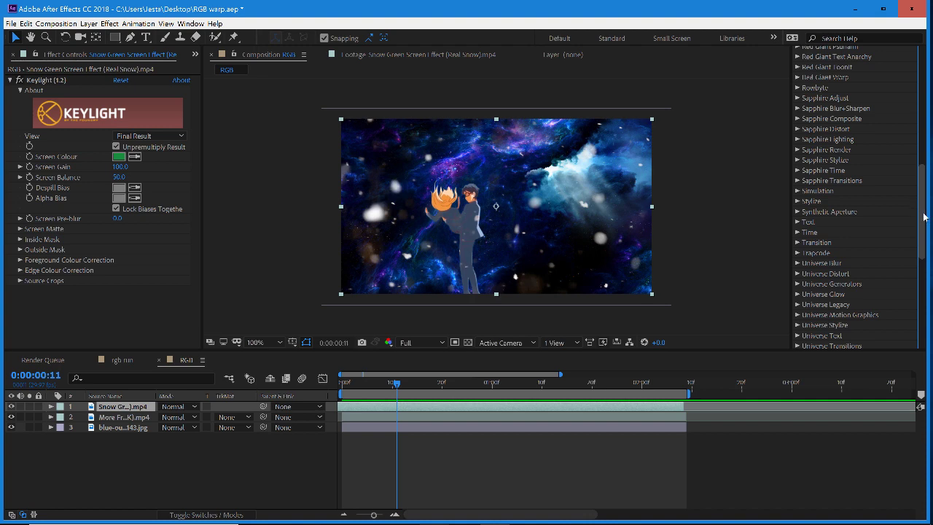
left_click_drag(923, 216, 922, 93)
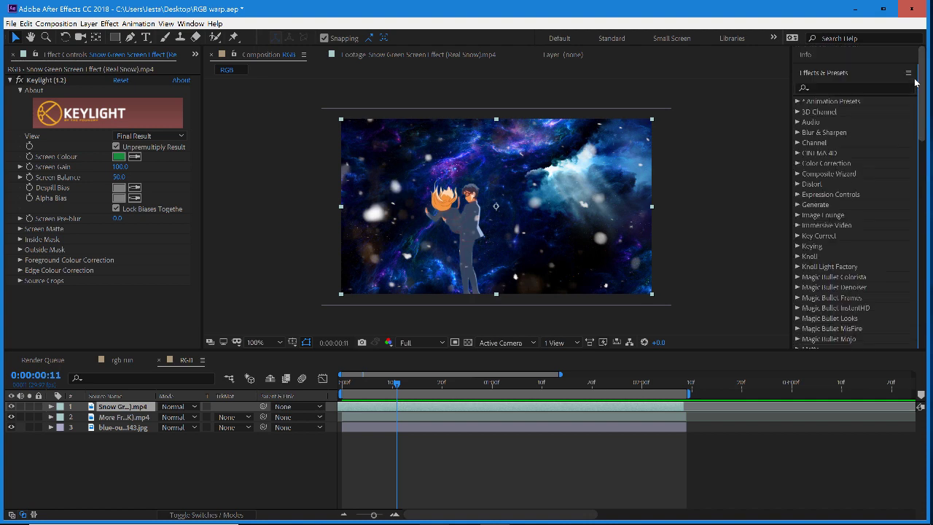
left_click(845, 86)
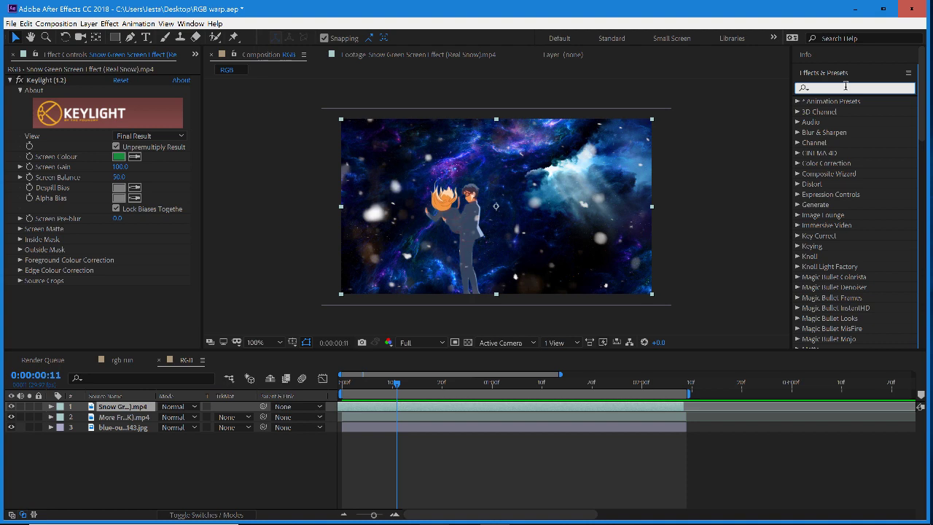
type("warp")
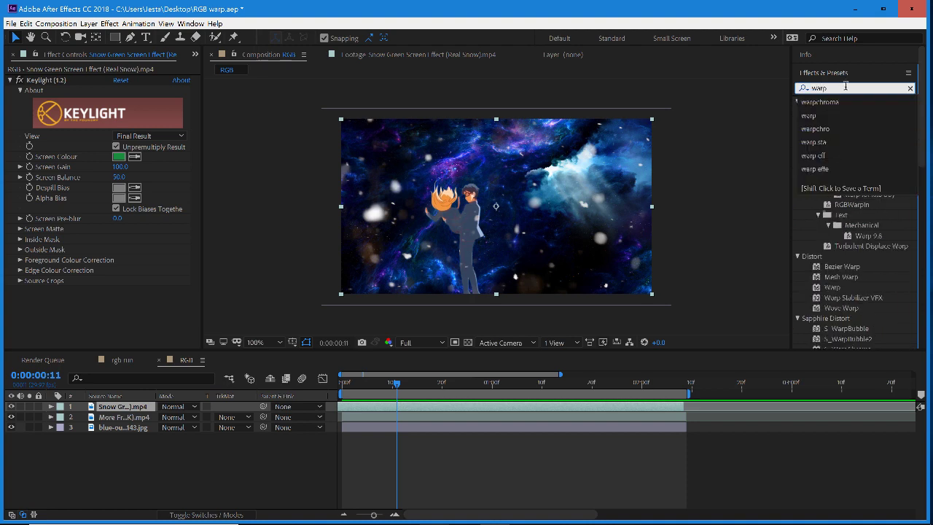
left_click(822, 105)
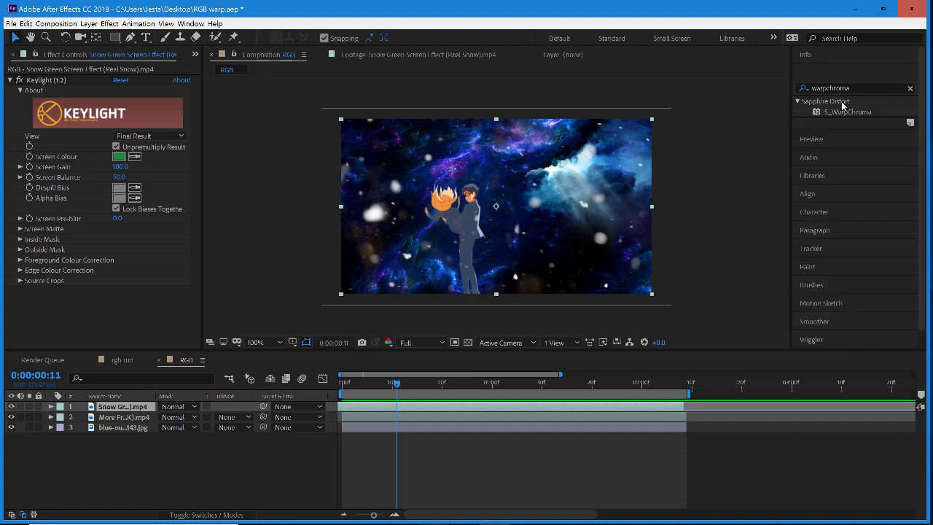
left_click(853, 112)
left_click_drag(853, 111, 368, 420)
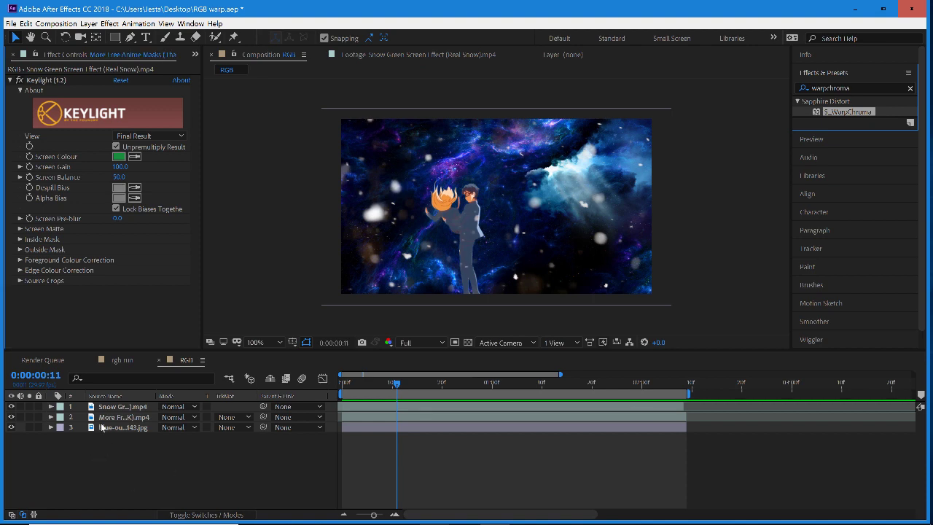
Step: Rename the anime masks layer as Mask and set its label colour to Yellow
left_click(128, 417)
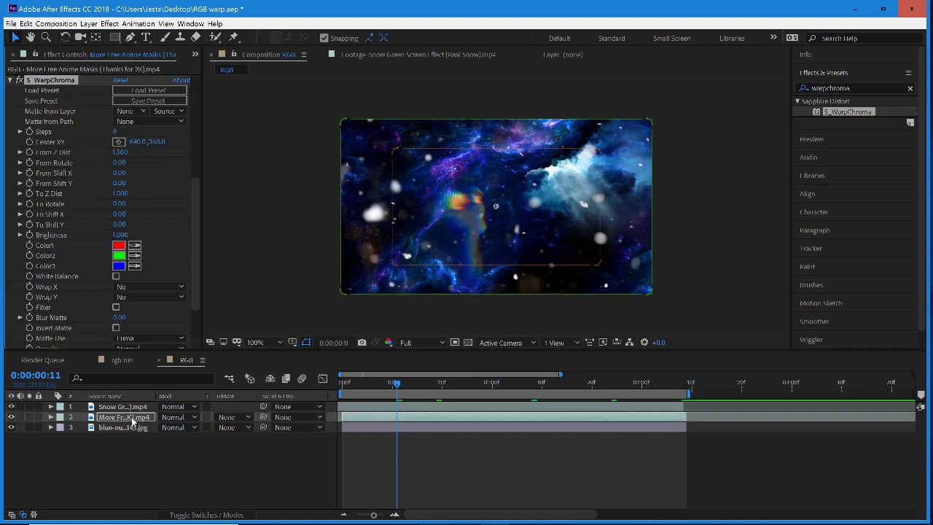
right_click(130, 419)
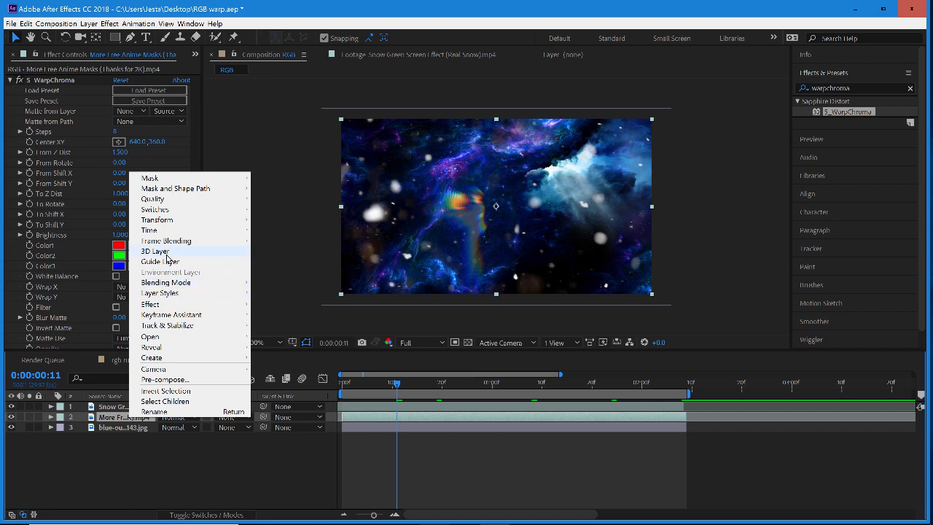
left_click(153, 412)
type("Mask")
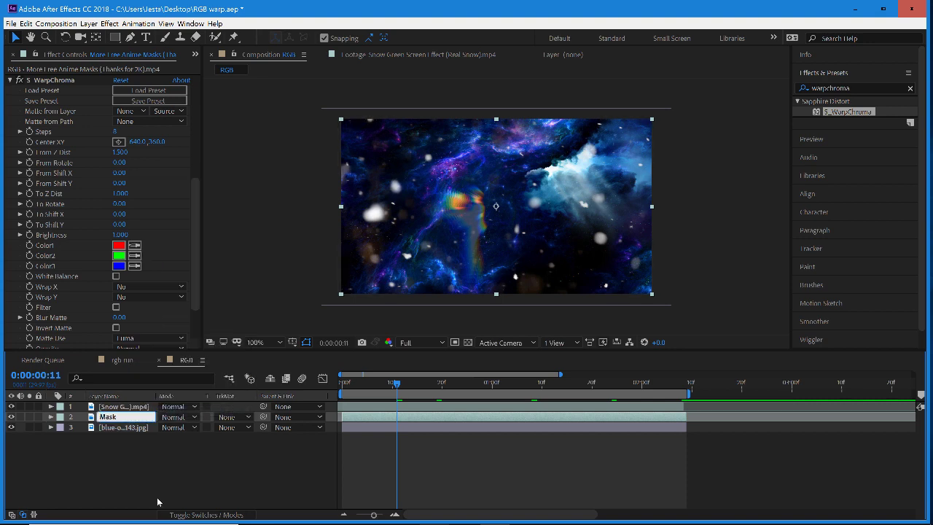
key("Return")
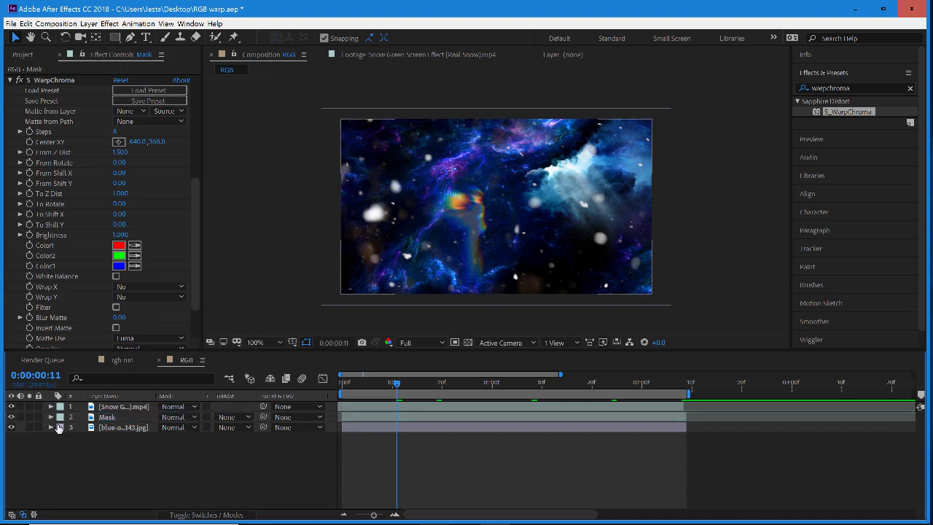
left_click(57, 417)
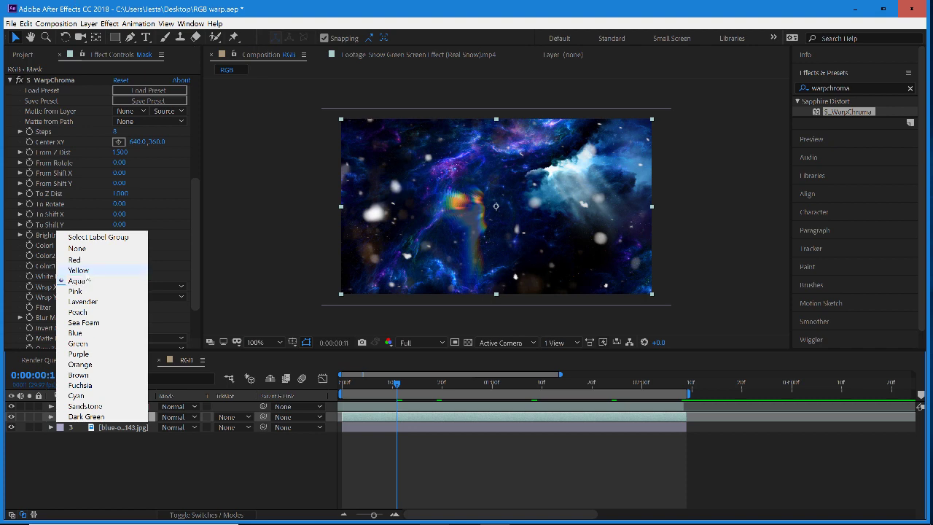
left_click(80, 271)
left_click(161, 472)
left_click(433, 416)
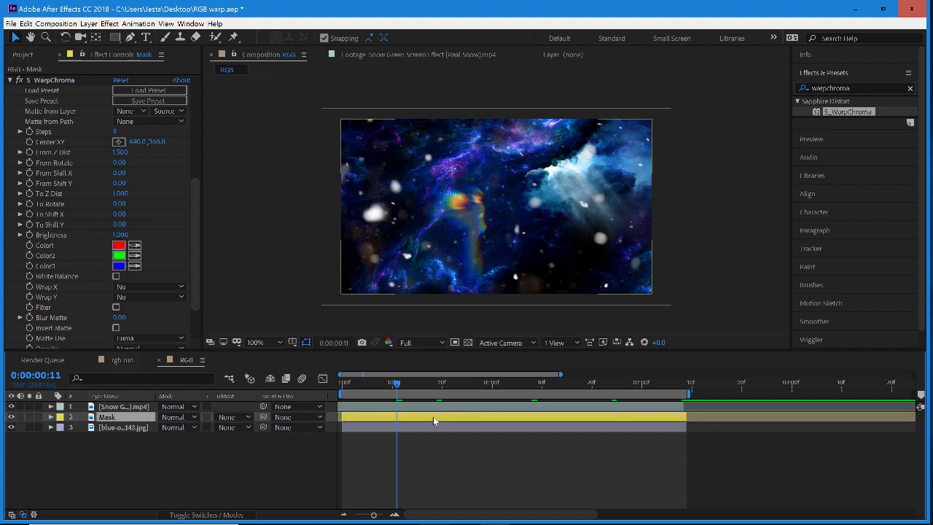
Step: With the playhead at 0:00:01:22, duplicate the Mask layer and set the copy's label colour to Red
left_click_drag(408, 390, 600, 400)
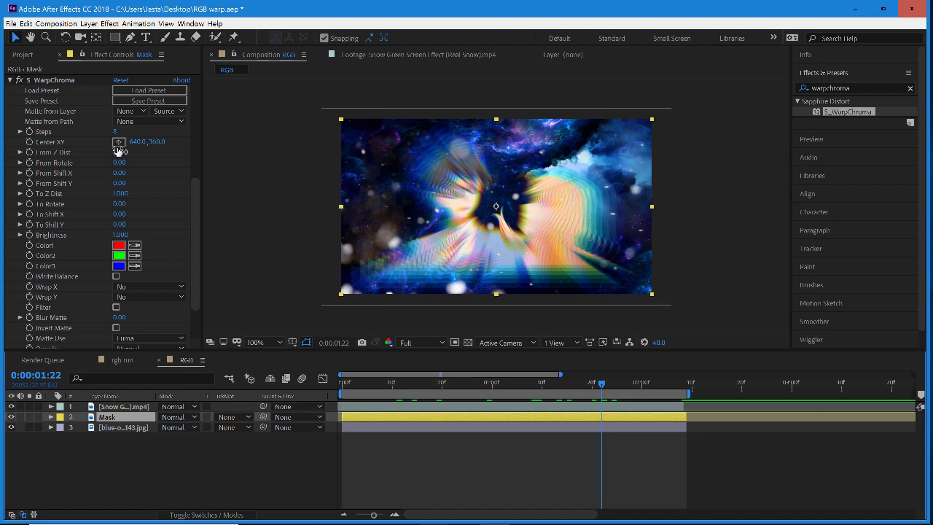
left_click(395, 449)
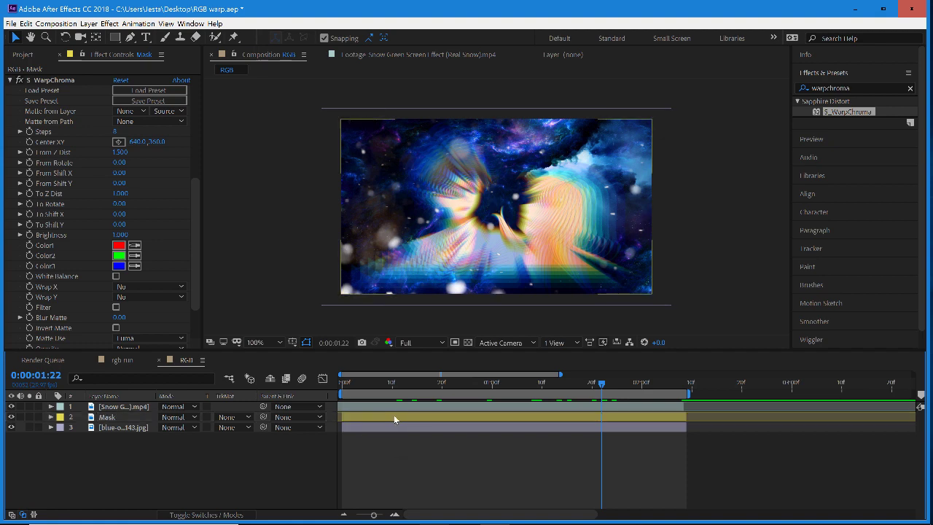
left_click(394, 416)
key("ctrl+d")
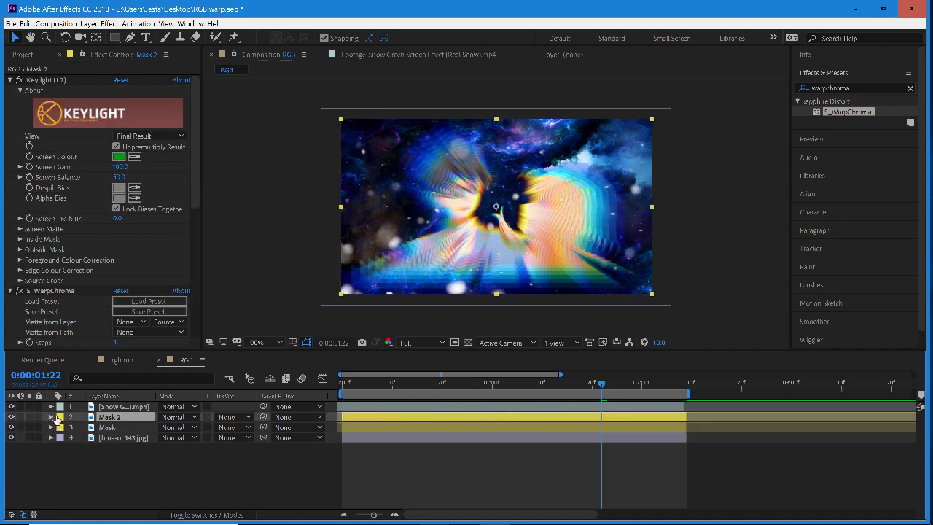
left_click(60, 427)
left_click(77, 466)
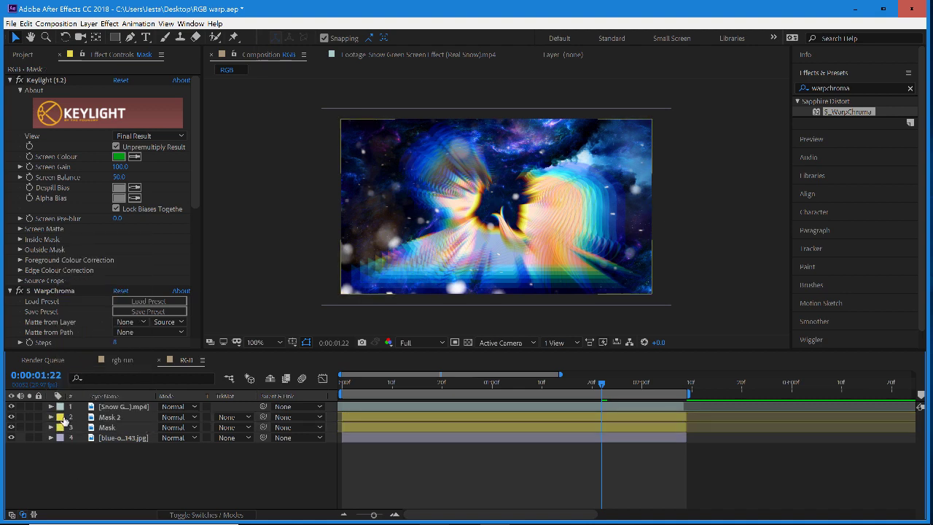
left_click(60, 416)
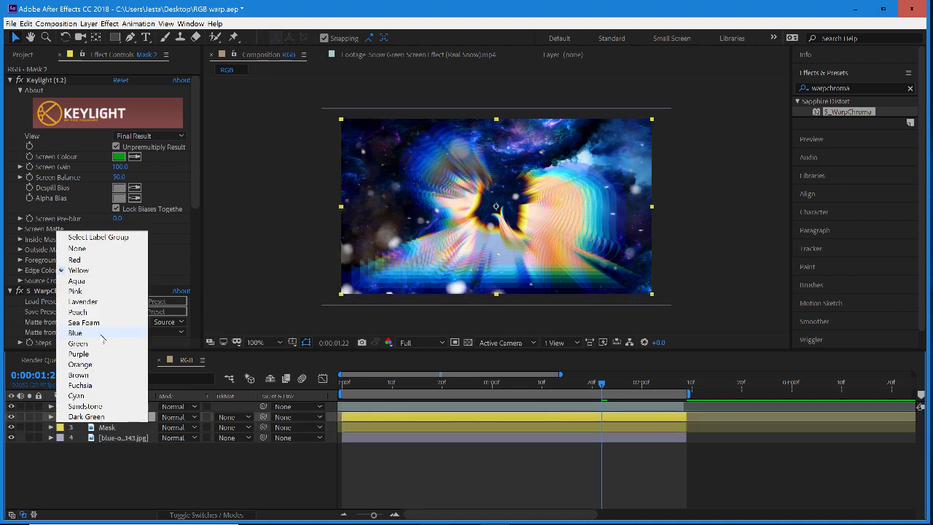
left_click(75, 259)
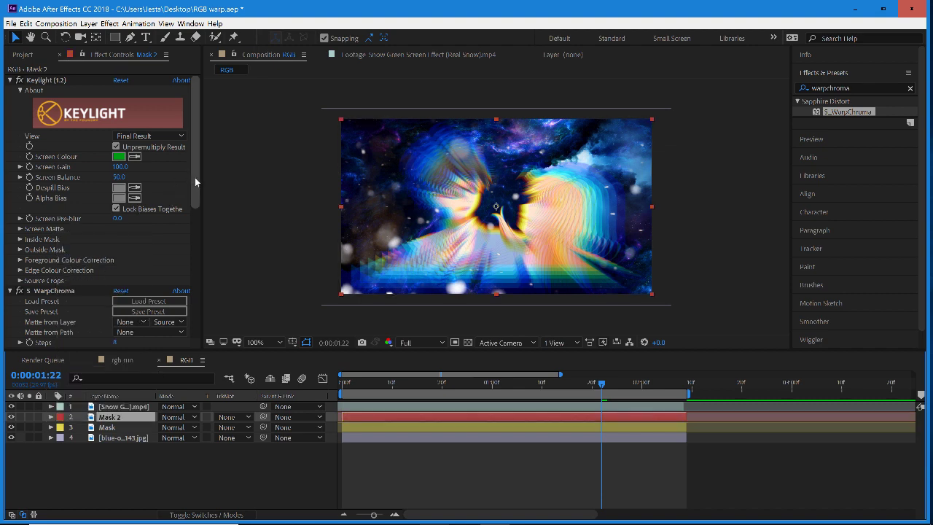
Step: Delete the S_WarpChroma effect from the Mask 2 layer and hide that layer
left_click_drag(195, 178, 195, 201)
left_click(62, 246)
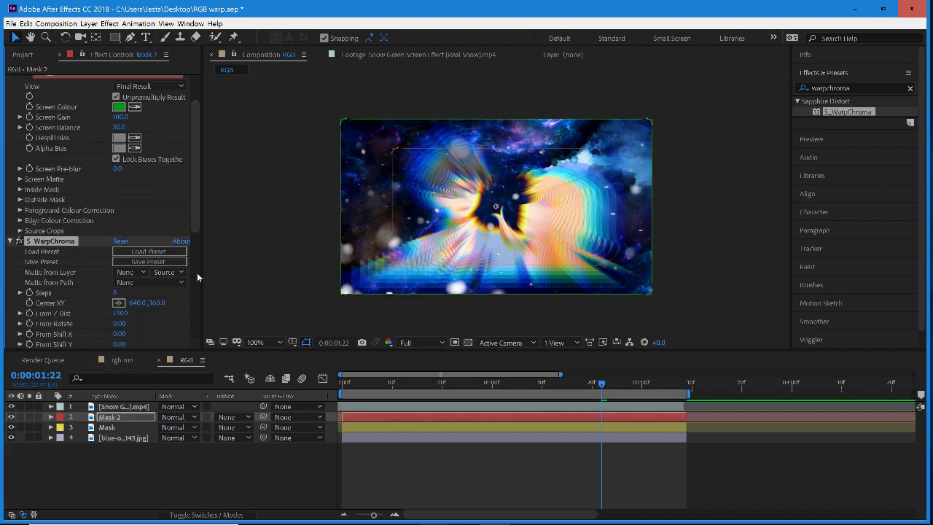
key("Delete")
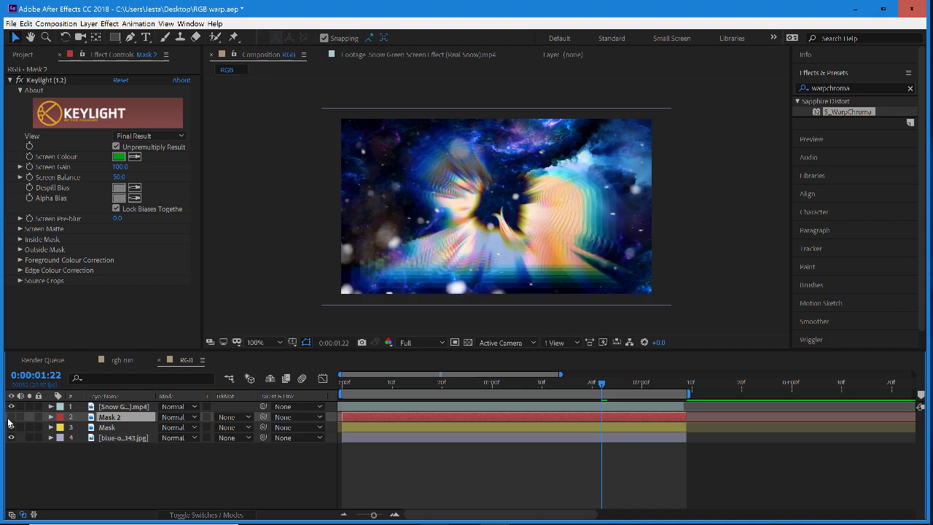
Step: Set the Mask layer's S_WarpChroma Steps to 7 and From Z Dist to 0.950
left_click(116, 427)
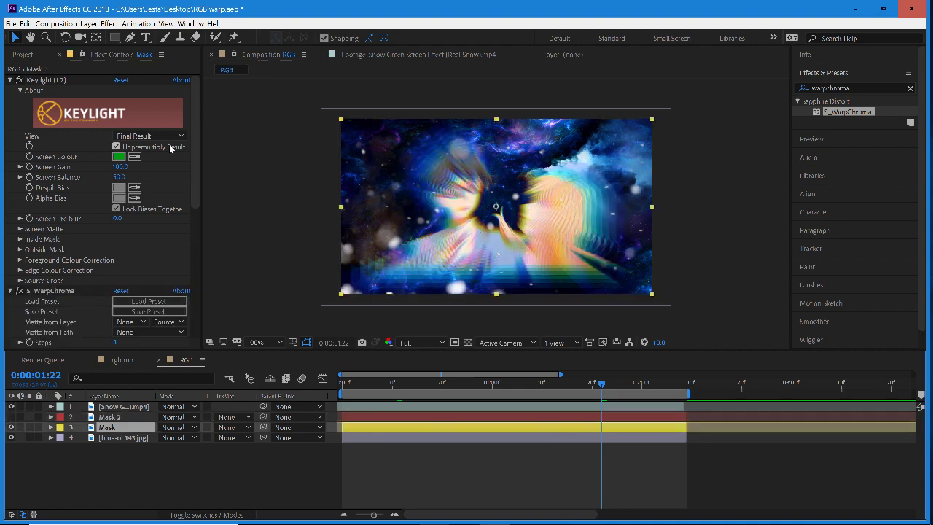
left_click_drag(200, 189, 194, 249)
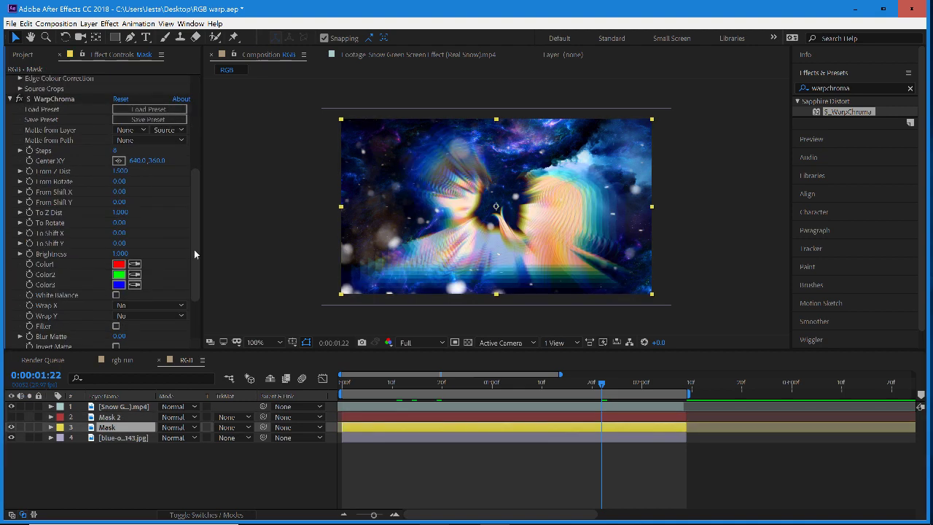
left_click(114, 150)
key("Return")
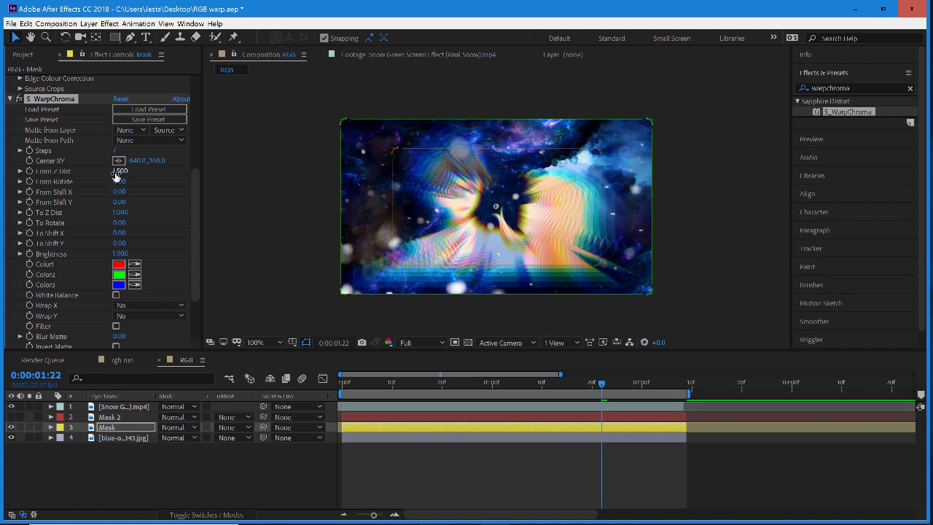
left_click_drag(117, 170, 90, 181)
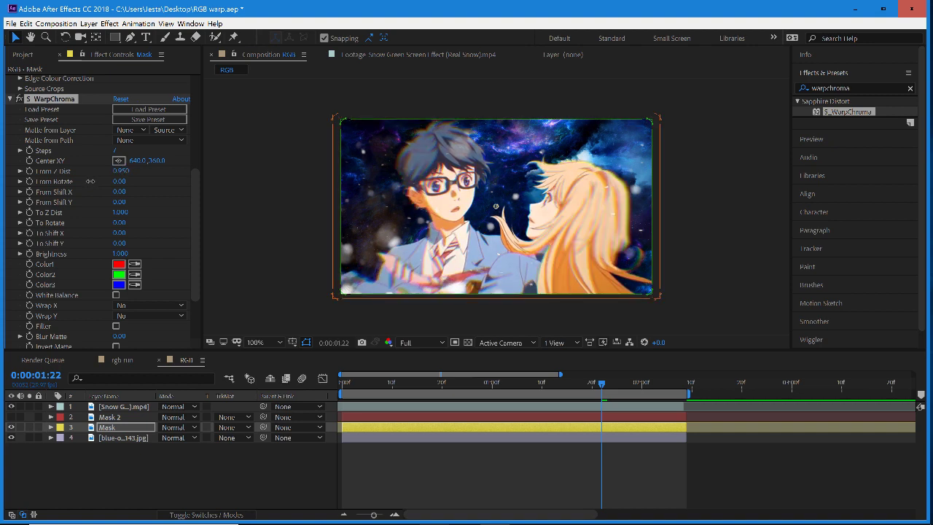
Step: Set the Mask layer's S_WarpChroma From Shift X to 40 and To Shift X to -60
left_click(110, 416)
left_click(12, 417)
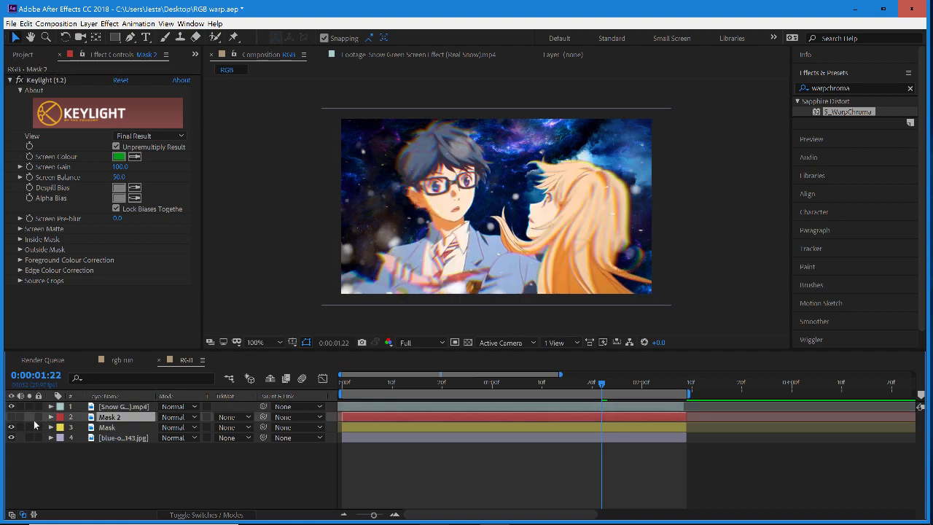
left_click(132, 426)
left_click_drag(192, 182, 195, 278)
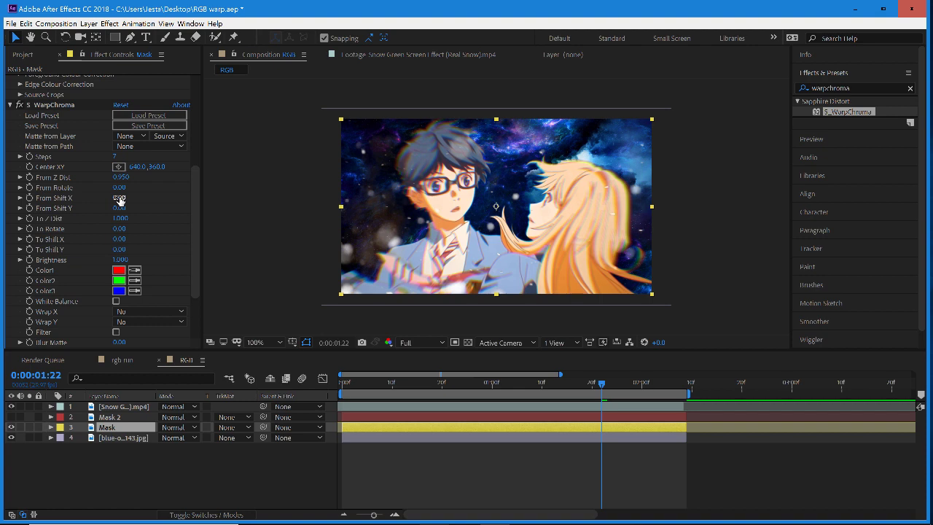
left_click_drag(120, 200, 124, 200)
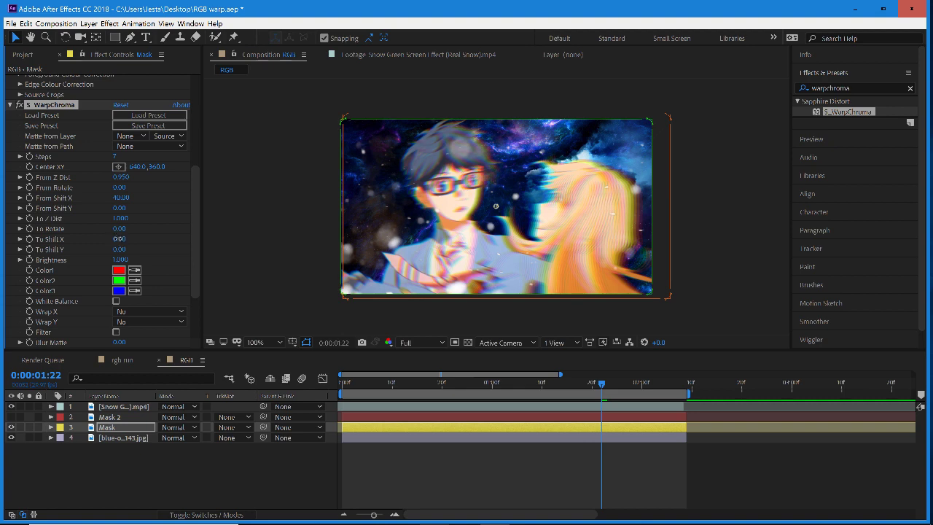
left_click_drag(117, 238, 119, 248)
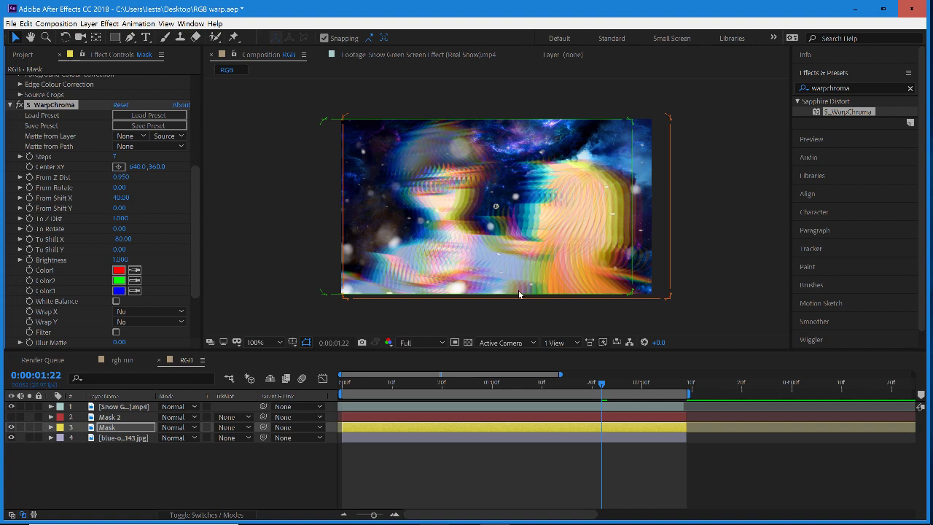
Step: Try S_WarpChroma with To Shift X at 0 and From Shift X at 190, and restore them to -60 and 40
left_click(122, 239)
type("0")
key("Return")
left_click(132, 196)
type("180")
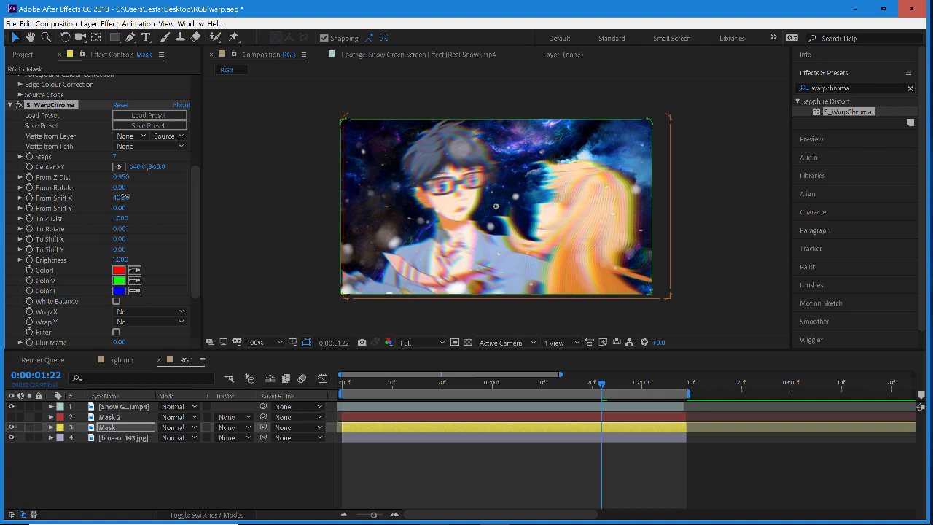
key("Return")
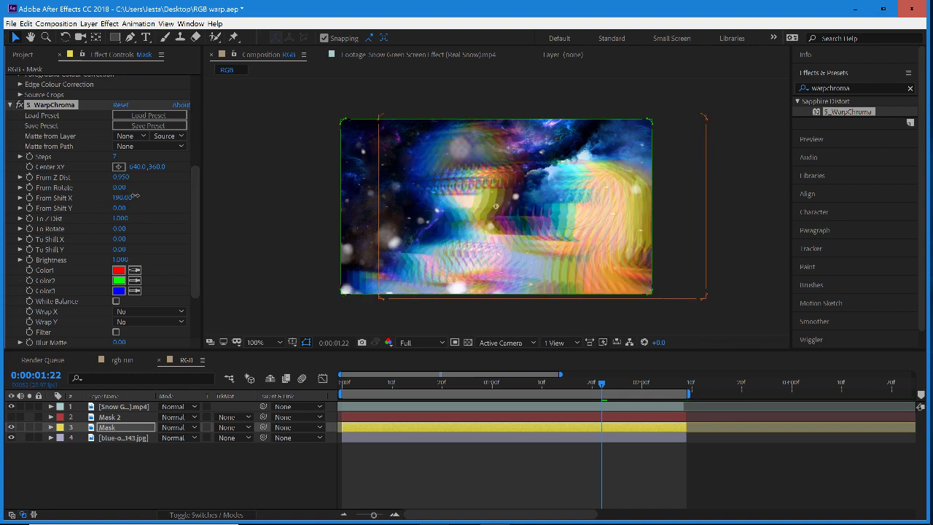
left_click_drag(134, 195, 165, 185)
left_click_drag(127, 238, 127, 268)
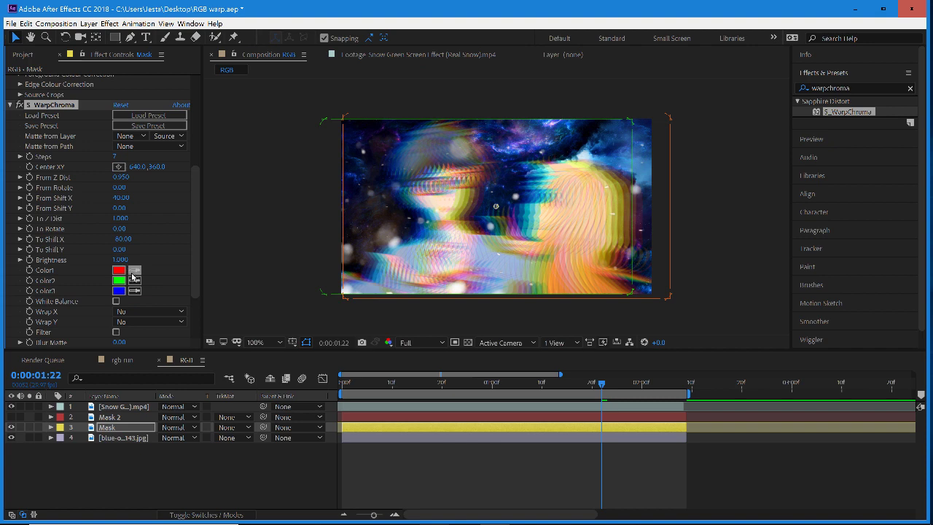
Step: Set S_WarpChroma's To Shift X to -70 and briefly show the Mask 2 layer to check the warp behind it
left_click(123, 200)
type("400")
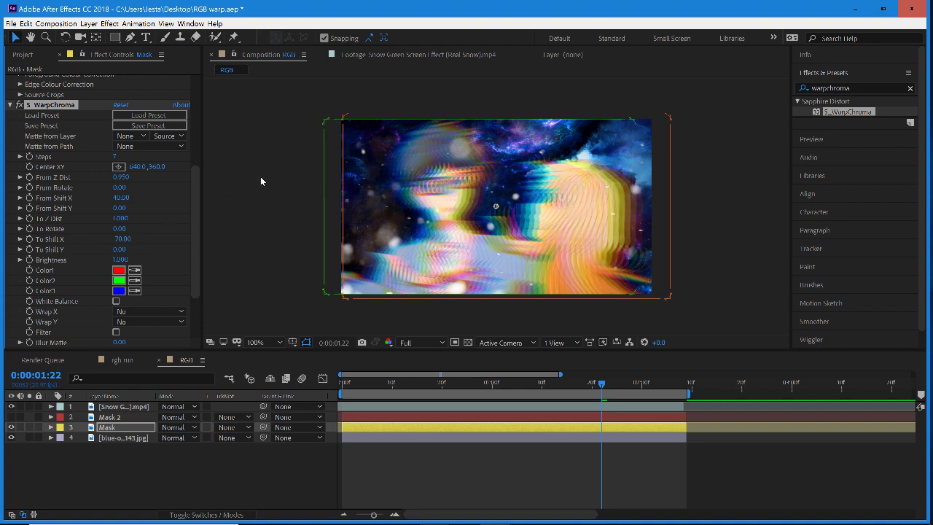
left_click(10, 417)
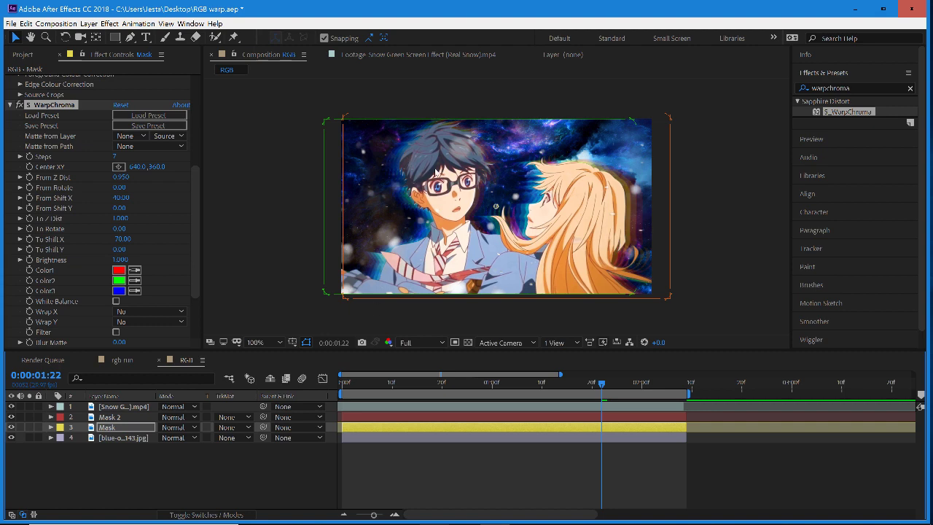
left_click(10, 422)
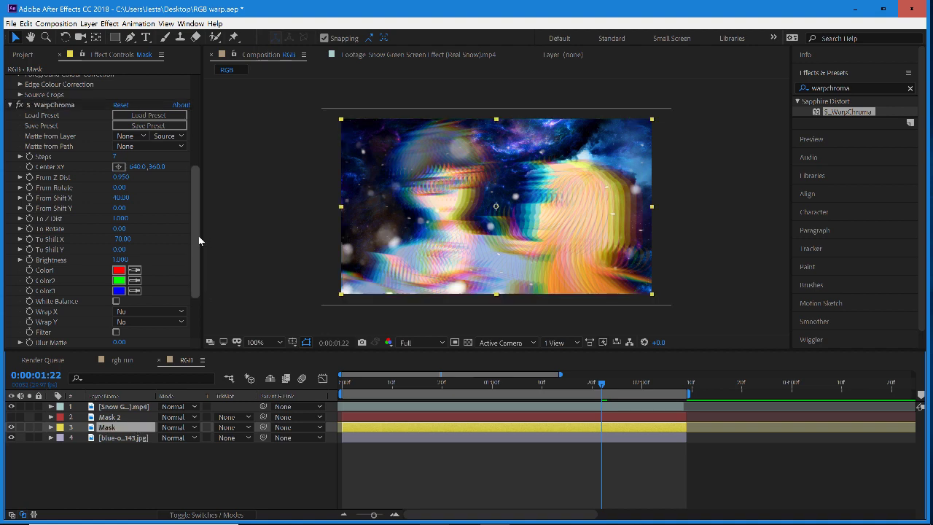
Step: Set S_WarpChroma's Brightness to 0.720 and toggle the Mask 2 layer's visibility several times to compare the result
scroll(196, 237, "down", 2)
left_click(119, 233)
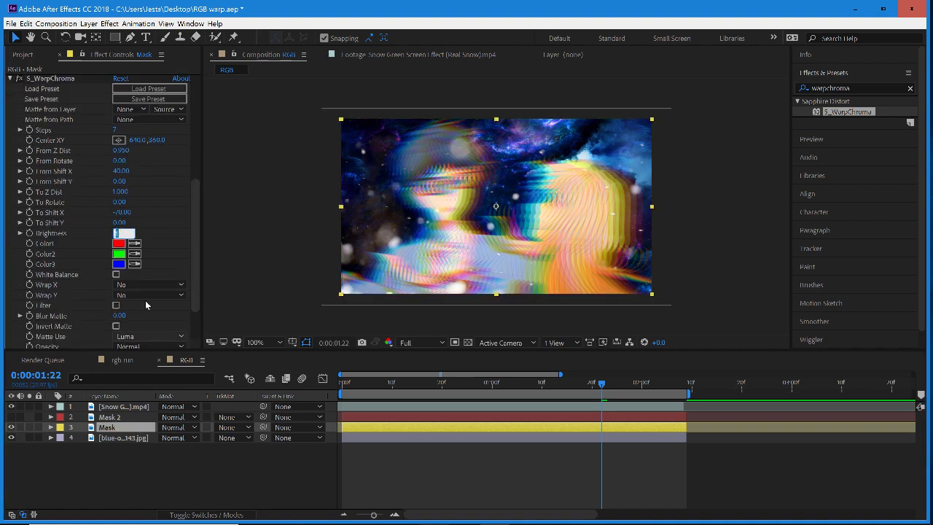
key("Return")
left_click_drag(120, 233, 103, 237)
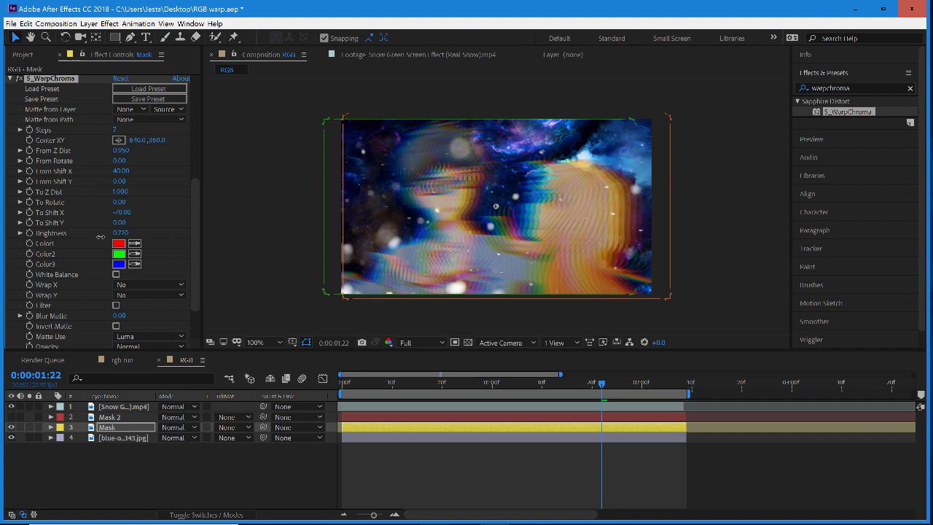
left_click(11, 417)
left_click(11, 416)
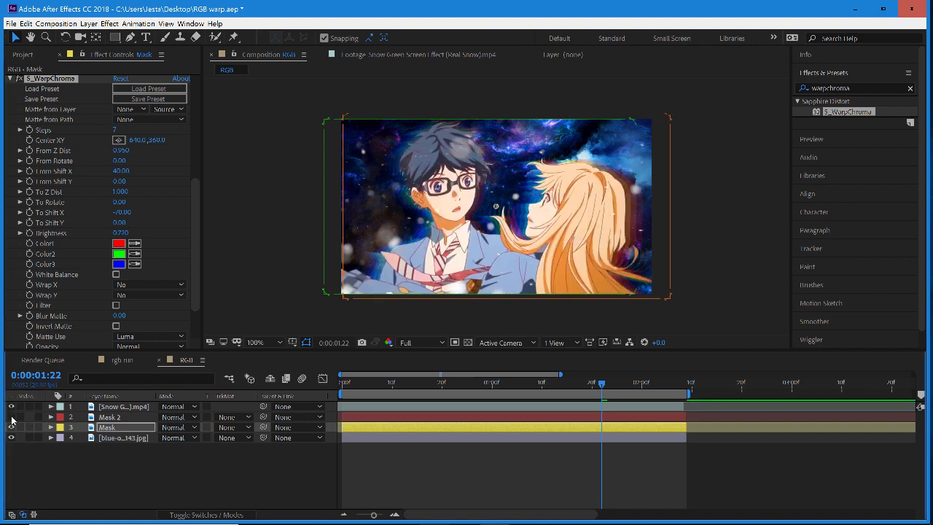
left_click(11, 417)
left_click(11, 416)
left_click(11, 417)
left_click(11, 417)
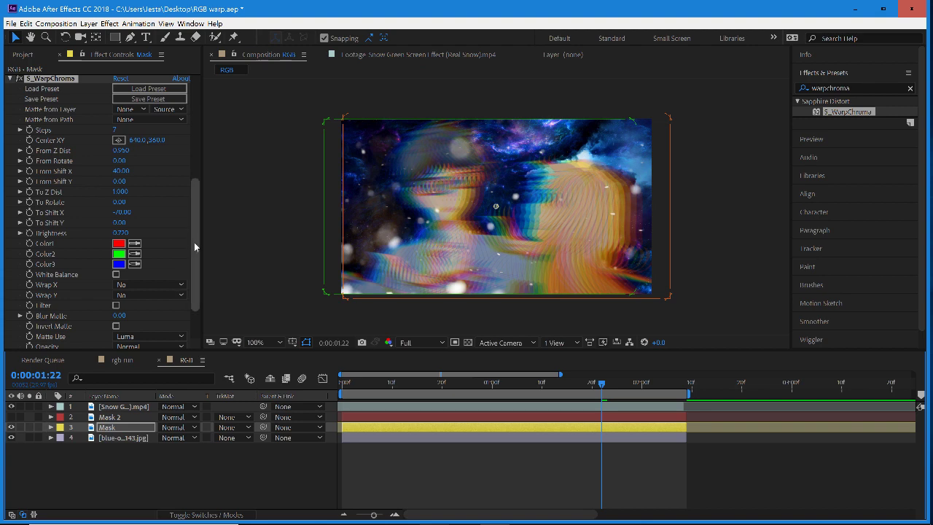
Step: Try purple C929FF as S_WarpChroma's Color1, and discard the colour change
left_click_drag(195, 244, 195, 250)
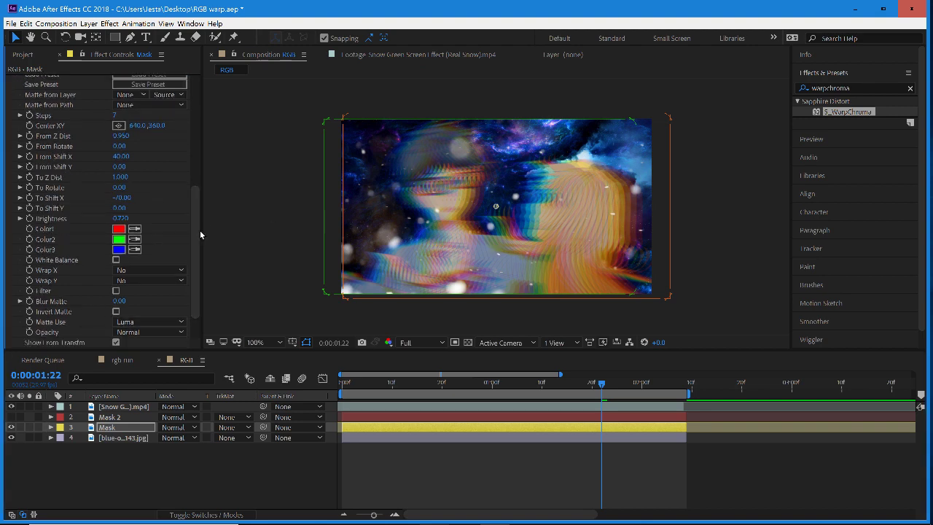
scroll(199, 230, "up", 10)
left_click_drag(199, 170, 187, 303)
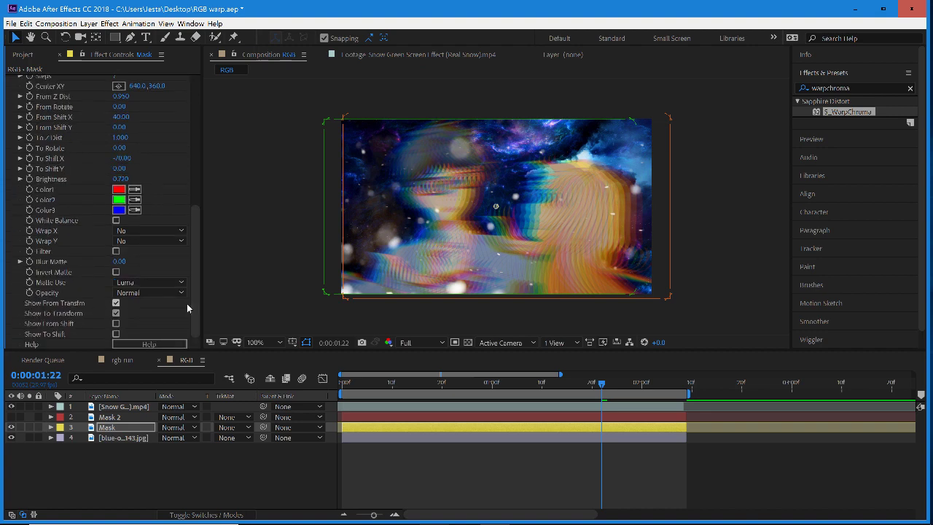
left_click(119, 189)
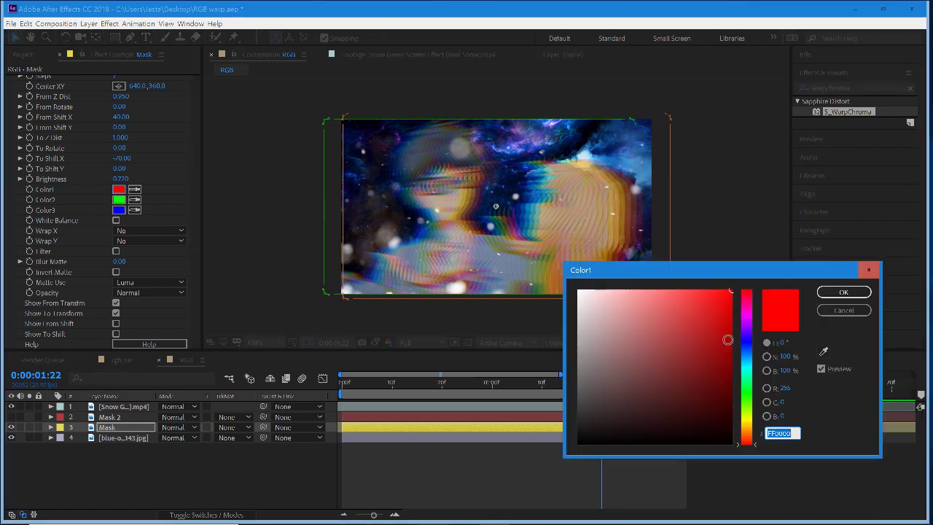
left_click(746, 322)
left_click(707, 289)
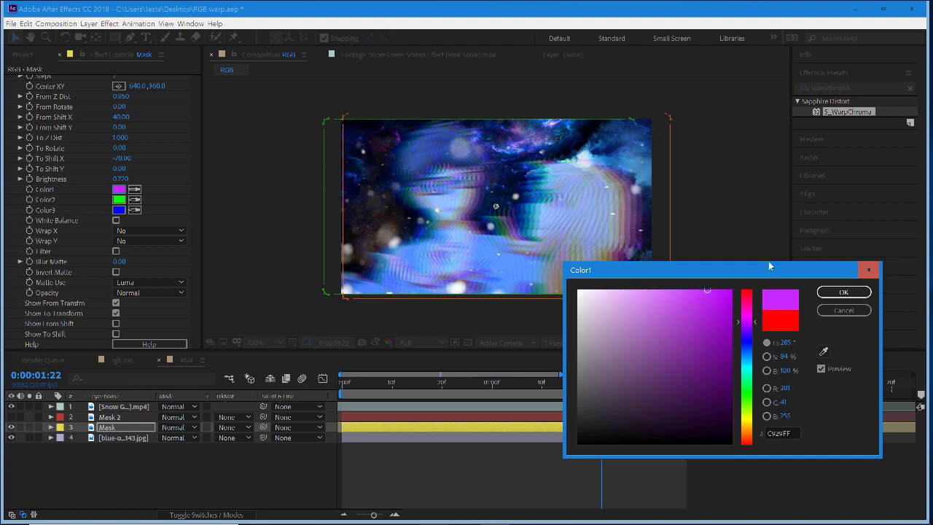
left_click(848, 310)
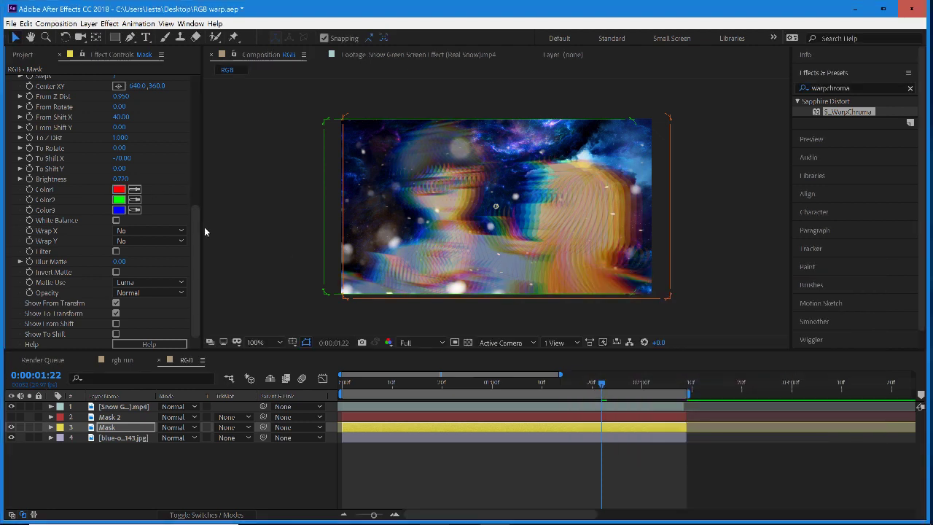
Step: Make the Mask 2 layer visible above the warped Mask layer and deselect all layers
left_click_drag(194, 232, 194, 251)
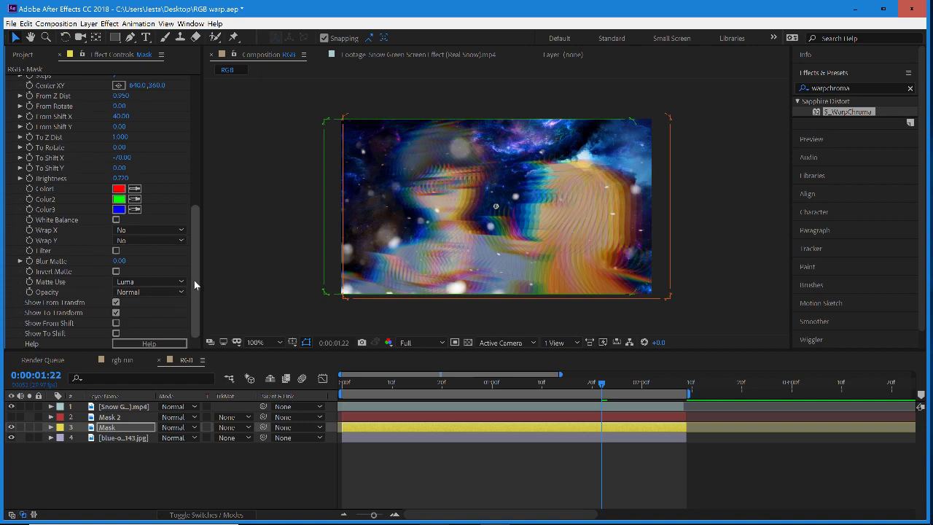
left_click_drag(194, 279, 206, 246)
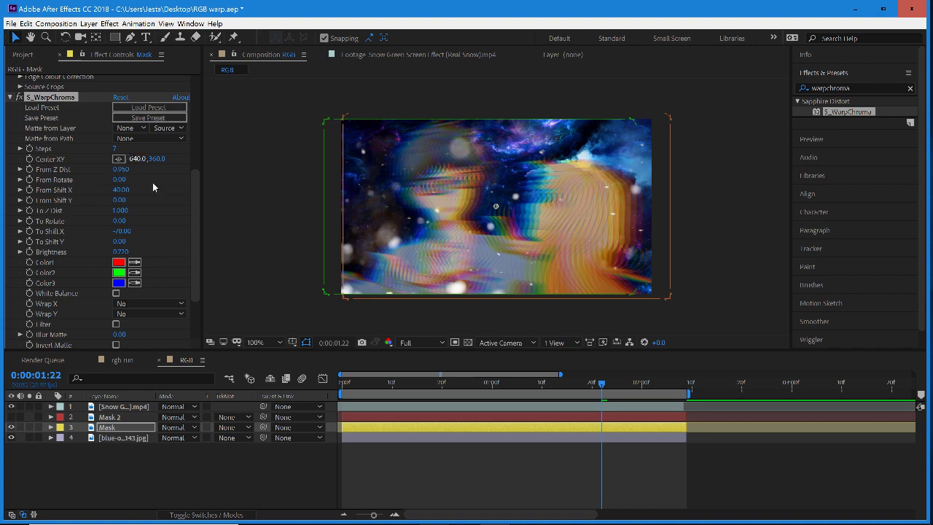
left_click(135, 429)
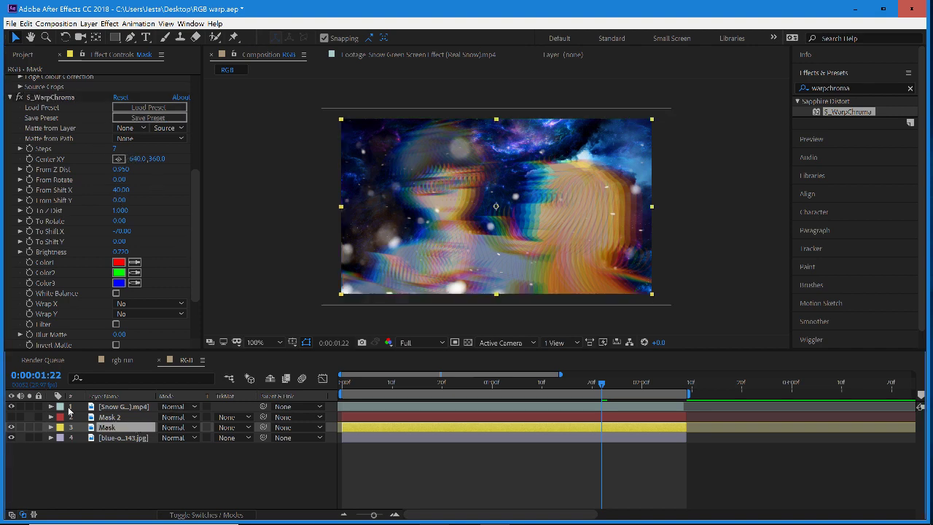
left_click(11, 417)
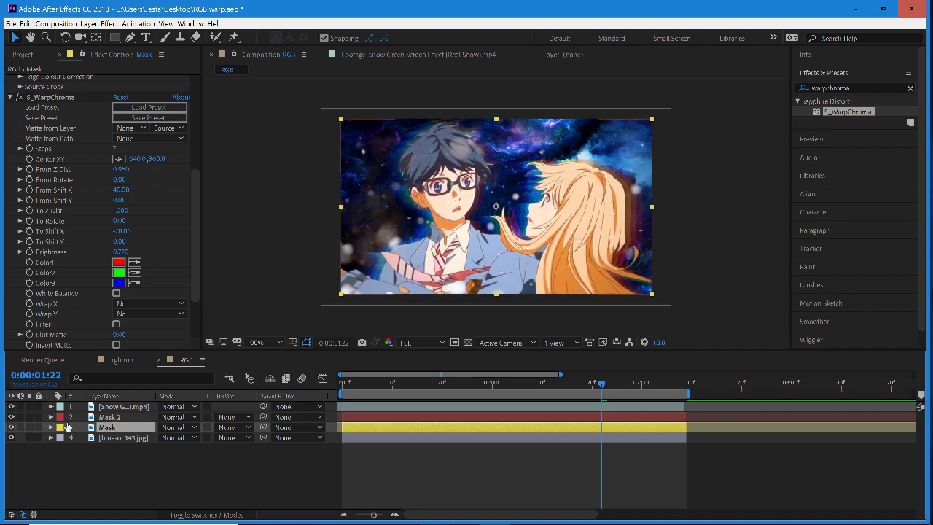
left_click(475, 469)
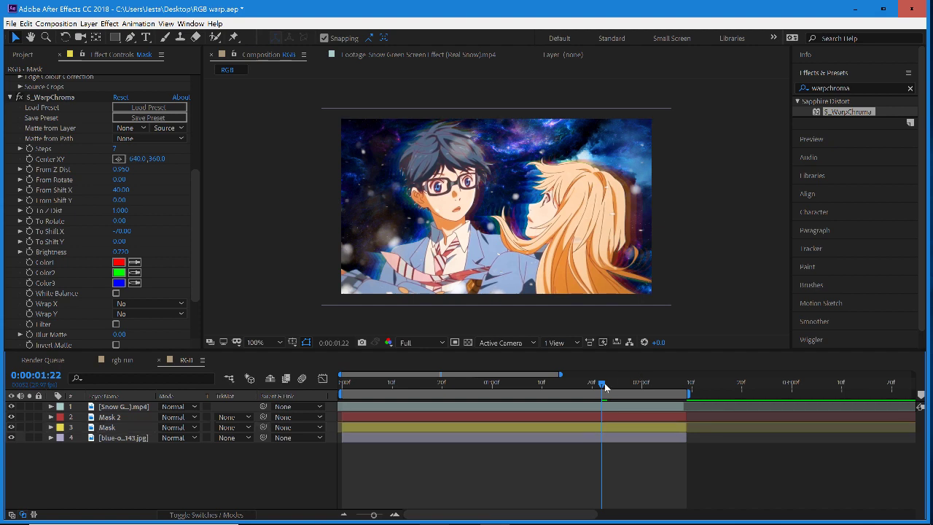
Step: Preview the composition and add a Position keyframe to the Mask layer at 0:00:01:16
left_click_drag(603, 384, 382, 414)
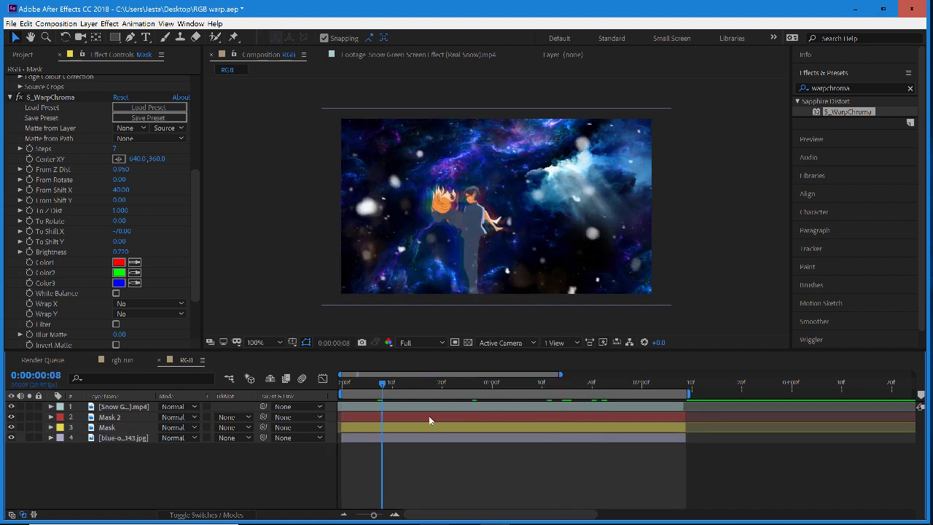
key("space")
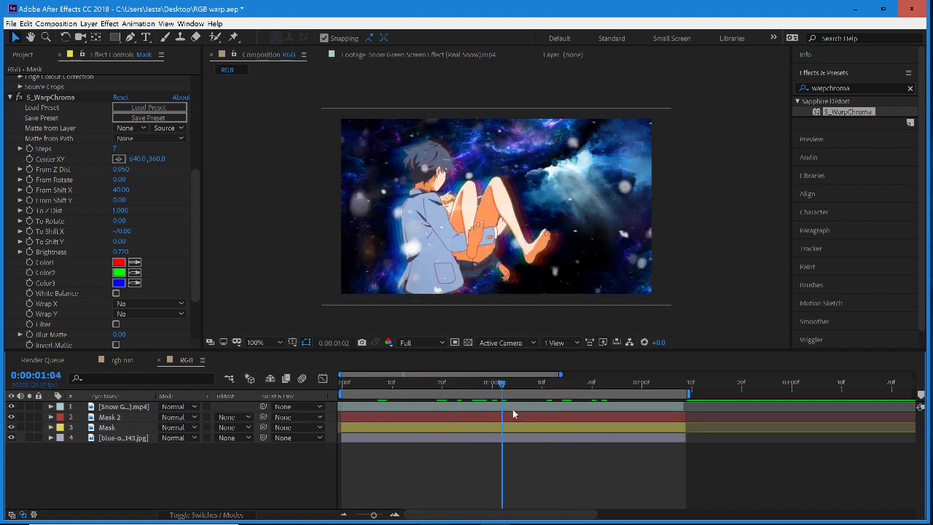
mouse_move(580, 434)
left_mouse_down()
mouse_move(522, 459)
mouse_move(554, 454)
mouse_move(572, 433)
left_mouse_up()
left_click(572, 430)
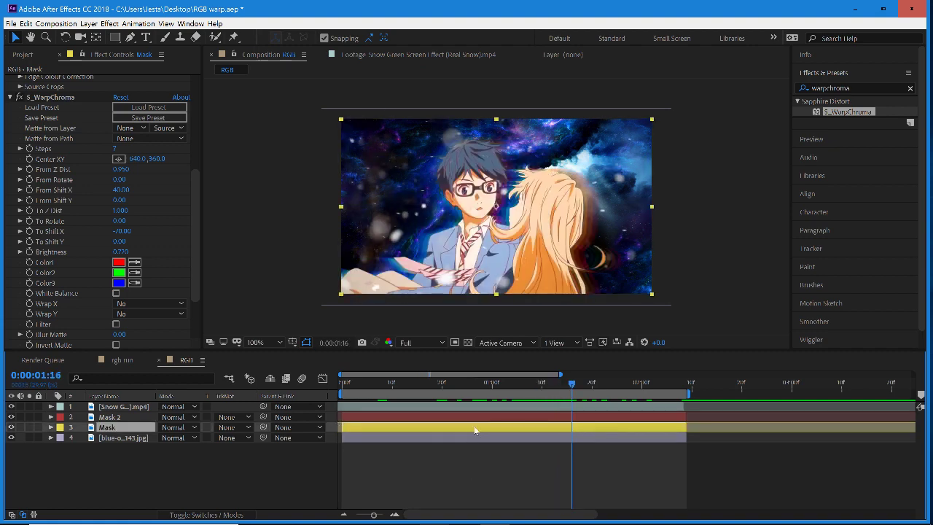
key("p")
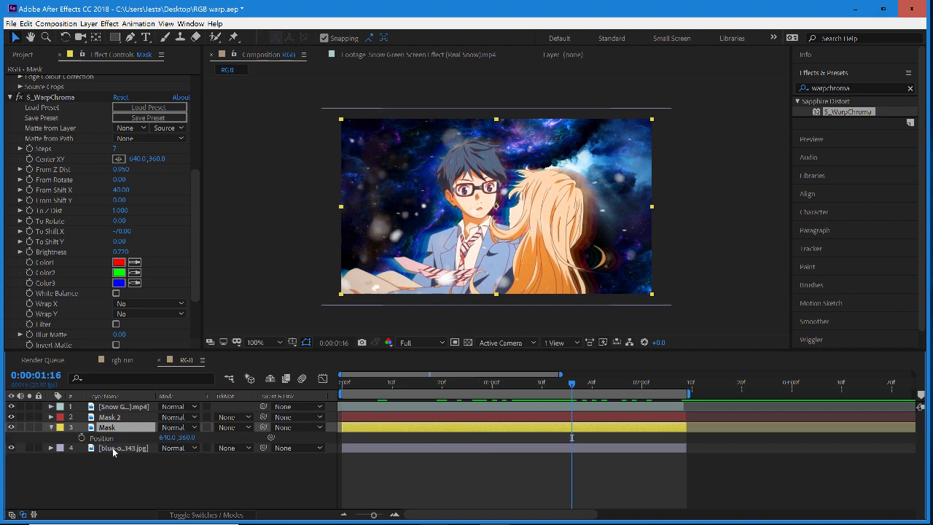
left_click(81, 437)
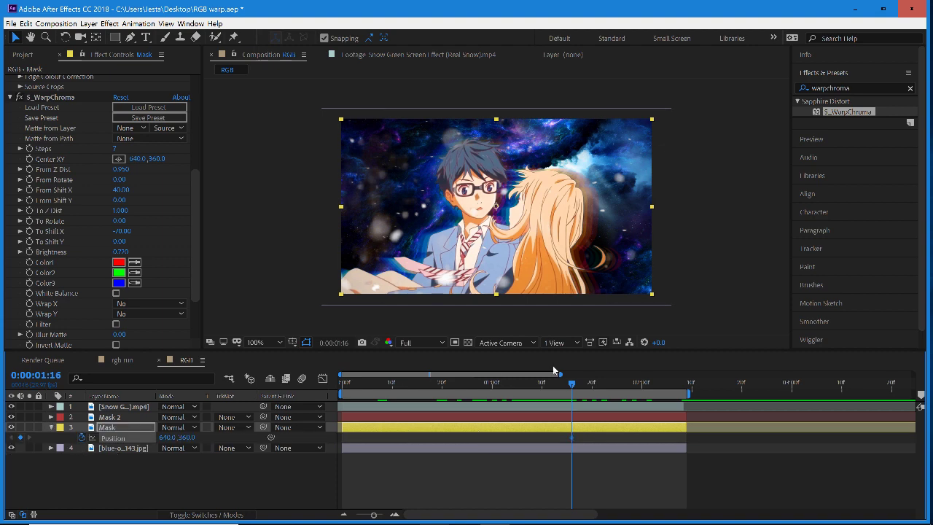
Step: At 0:00:02:08, set the Mask layer's Position to 602.0, 360.0 to create a second keyframe
left_click_drag(574, 384, 685, 403)
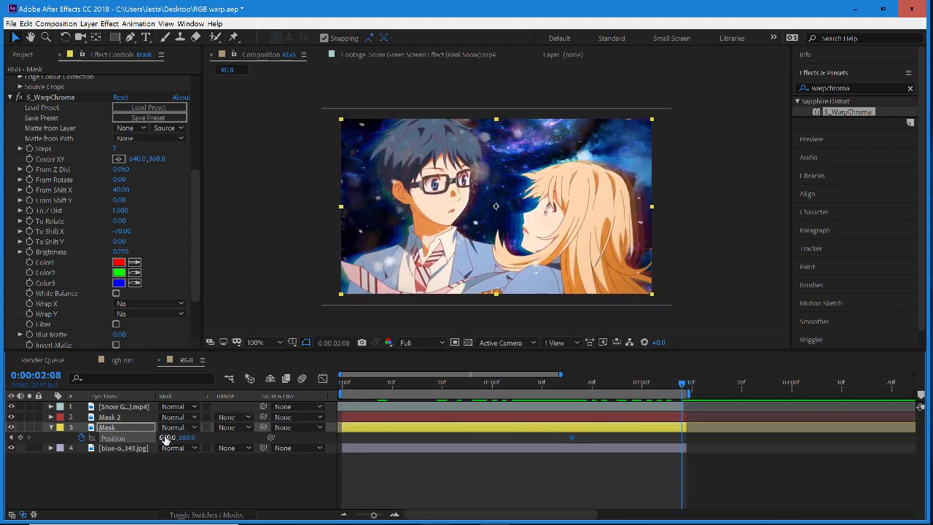
mouse_move(166, 439)
left_mouse_down()
mouse_move(117, 464)
mouse_move(161, 457)
left_mouse_up()
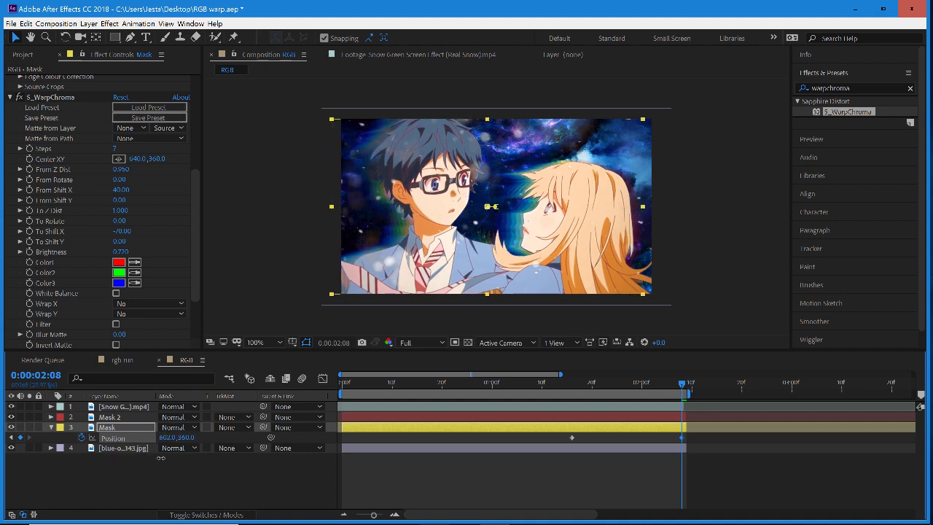
left_click(161, 461)
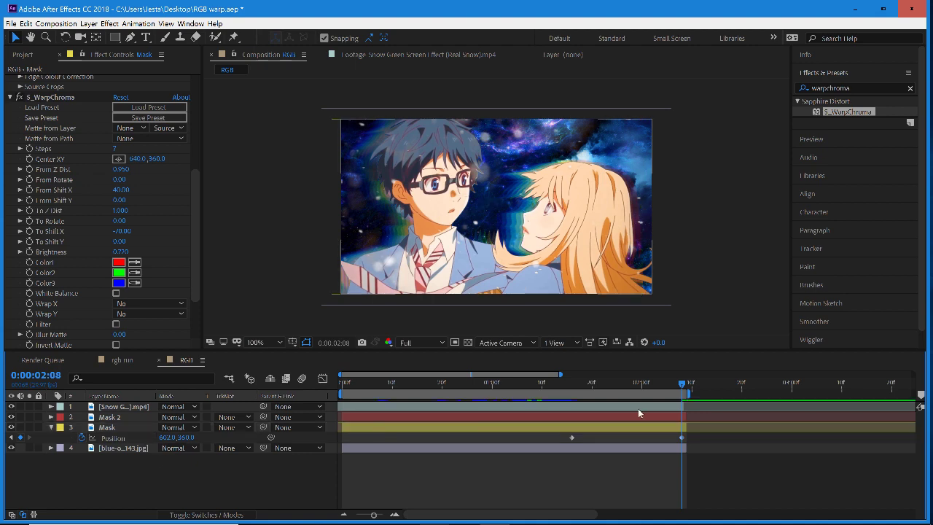
Step: Apply Easy Ease to both Position keyframes of the Mask layer
left_click(572, 437)
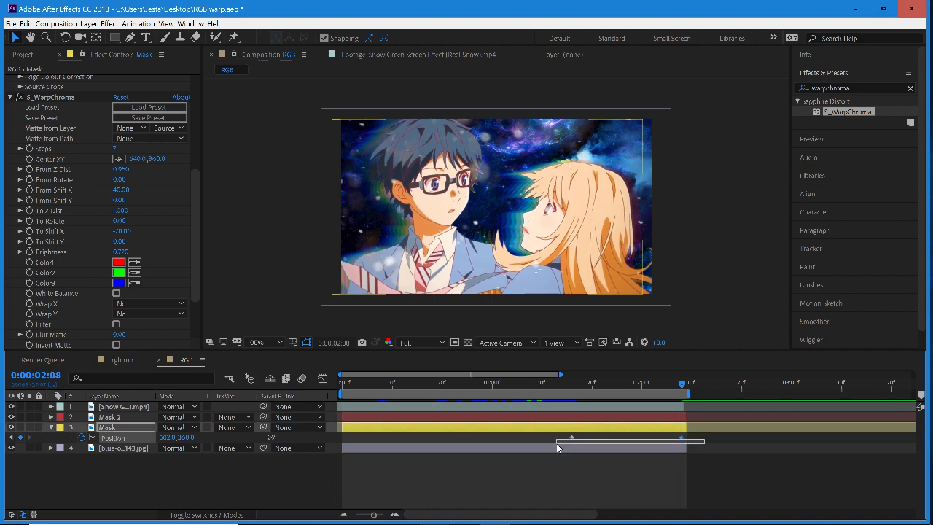
right_click(572, 437)
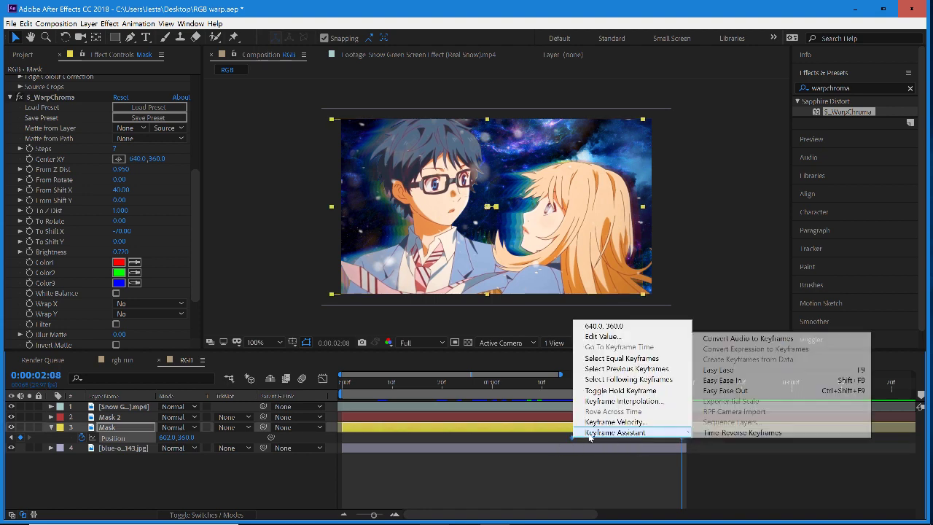
left_click(651, 391)
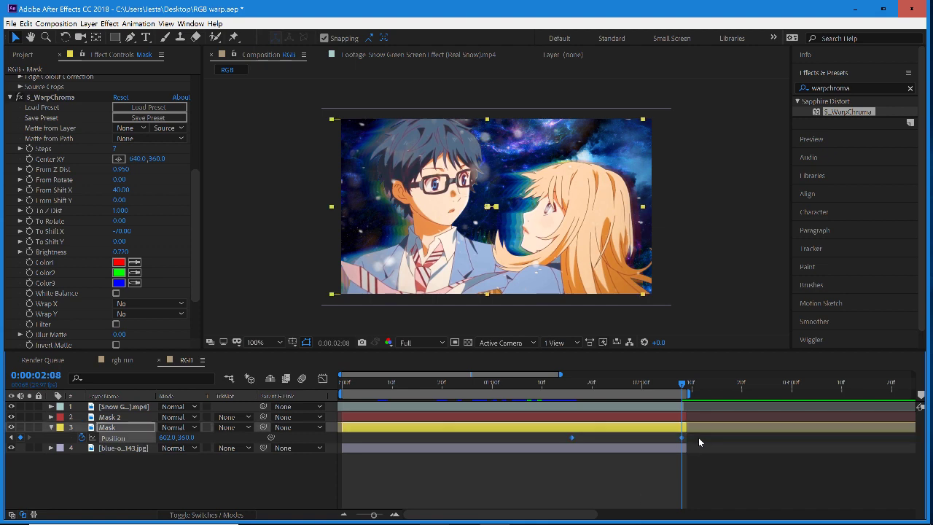
left_click_drag(697, 436, 573, 440)
right_click(572, 437)
mouse_move(597, 433)
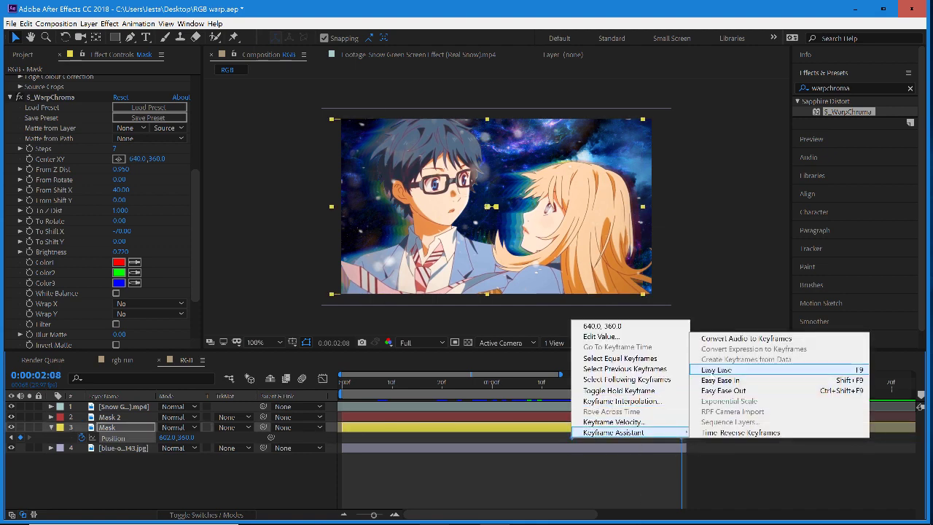
left_click(707, 369)
left_click(611, 479)
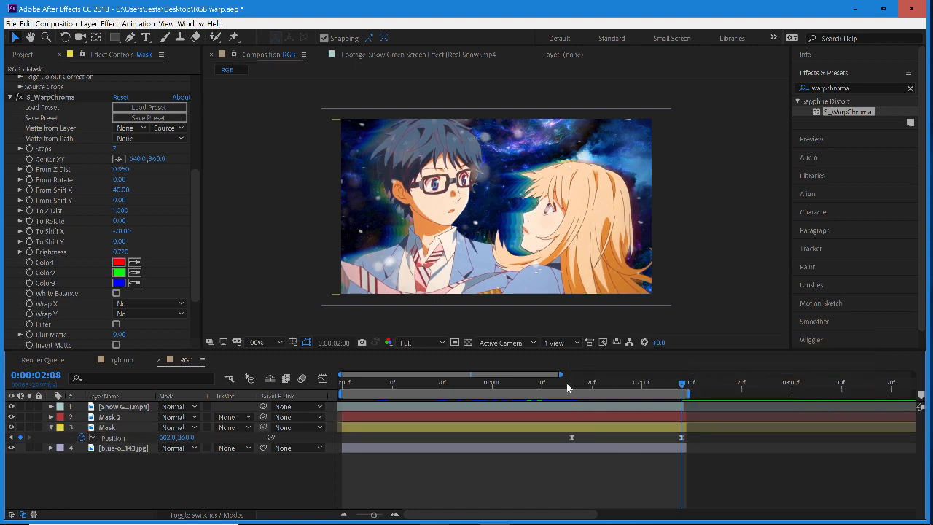
Step: Preview the eased motion from near the composition's start and park the time at 0:00:01:26
left_click_drag(566, 385, 345, 386)
key("space")
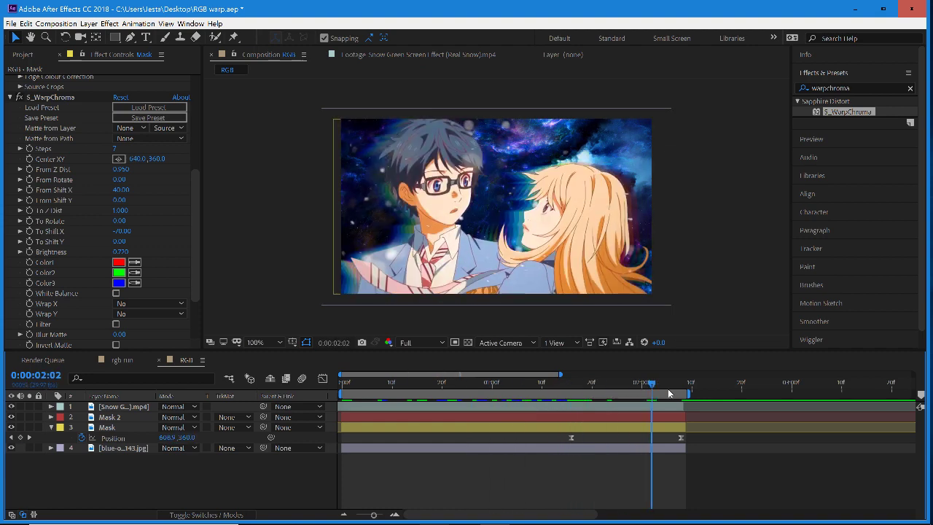
left_click_drag(698, 393, 641, 454)
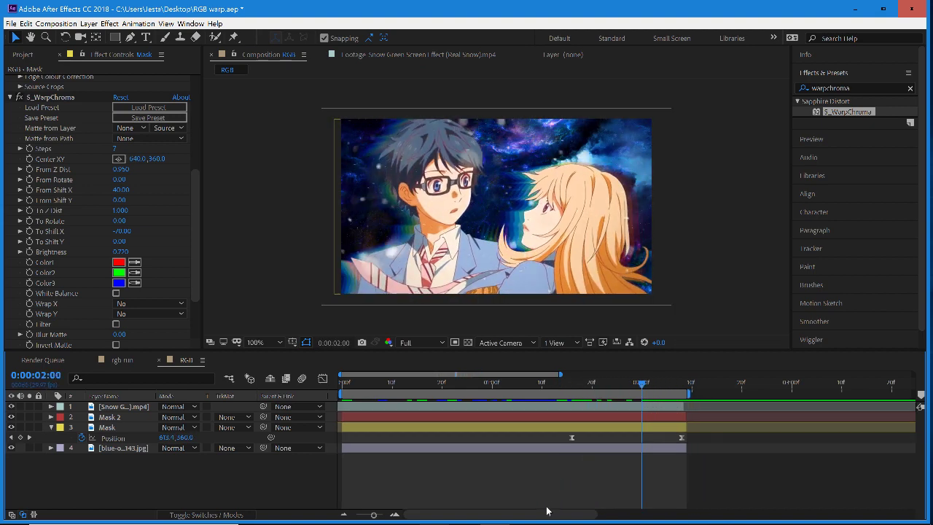
left_click_drag(640, 389, 621, 387)
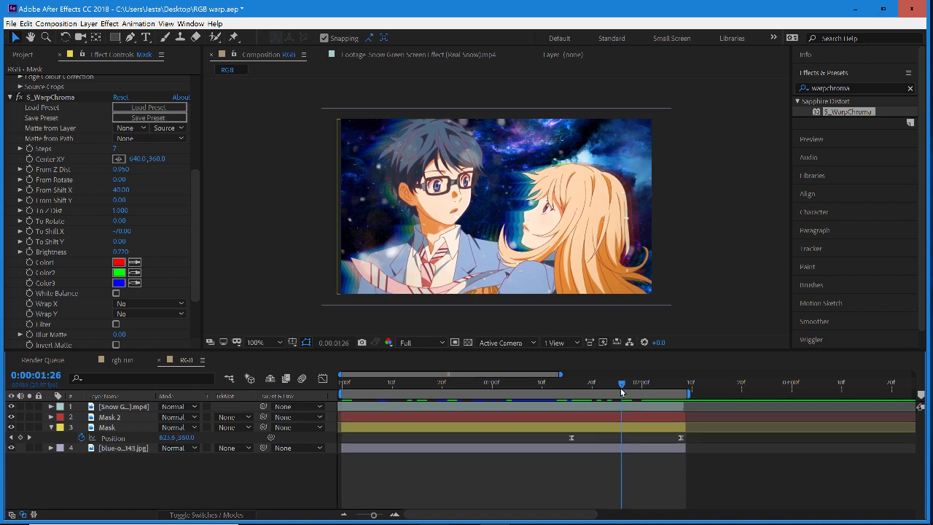
Step: Search the effects for "find" and apply Find Edges to the Mask layer
left_click(859, 88)
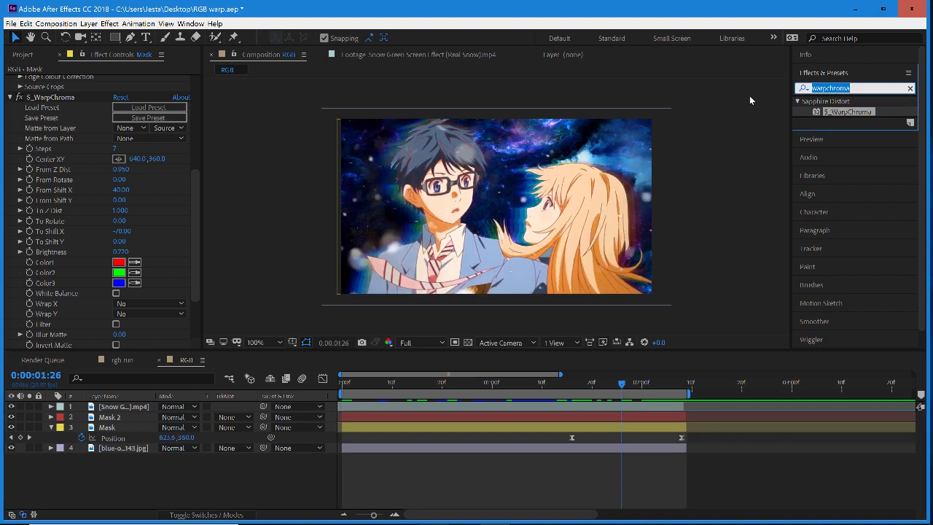
key("BackSpace")
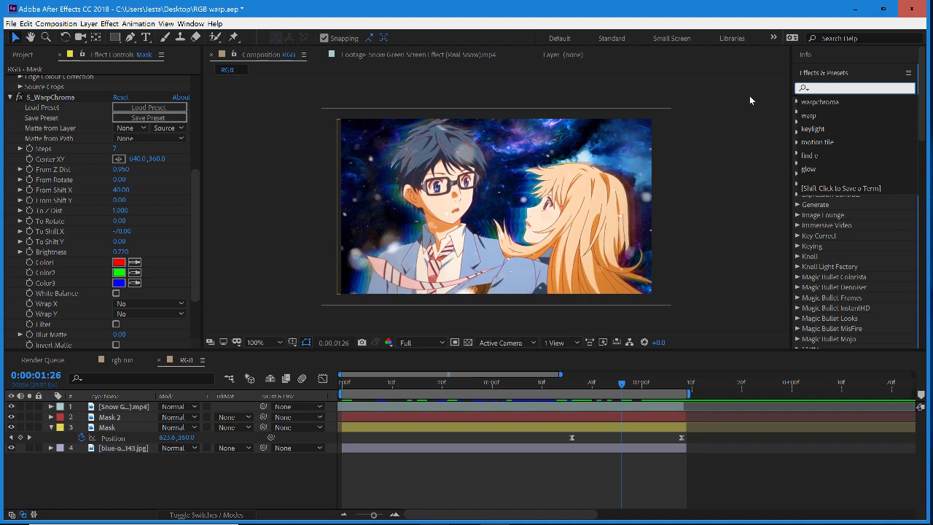
key("Escape")
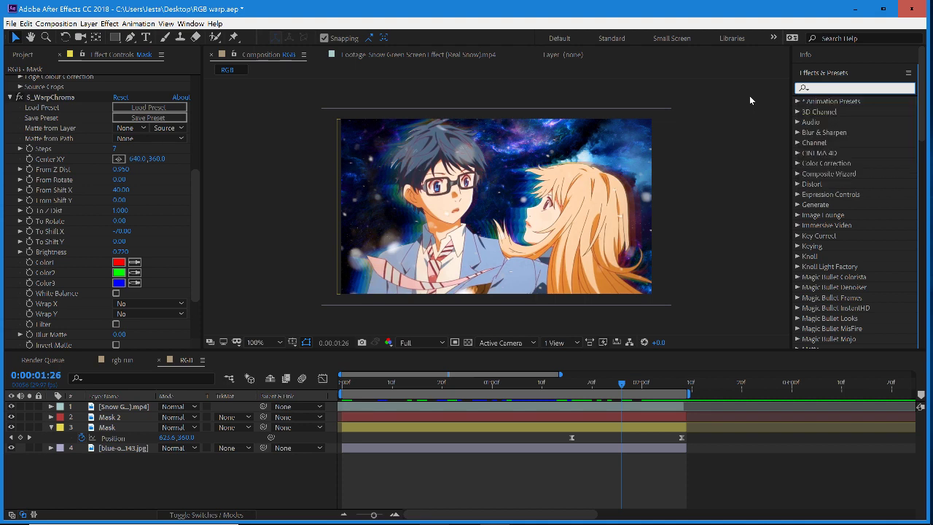
type("fin")
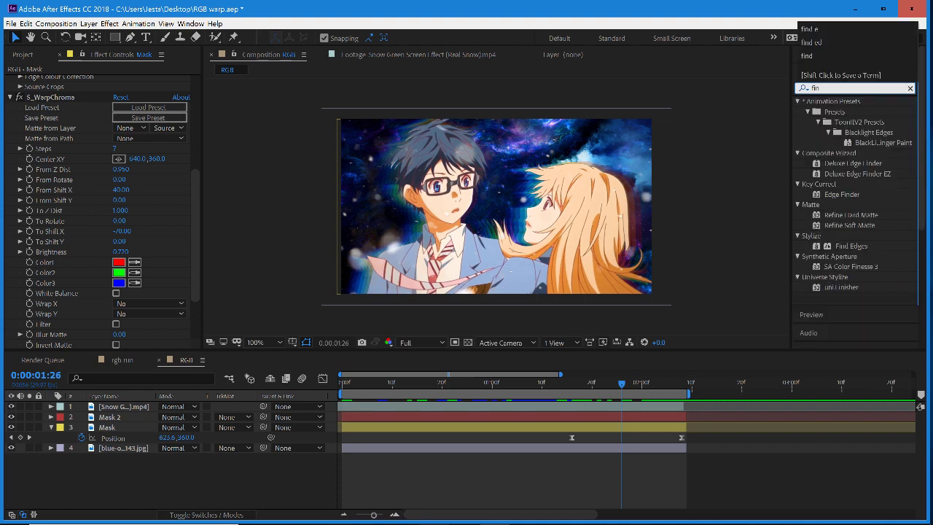
type("d")
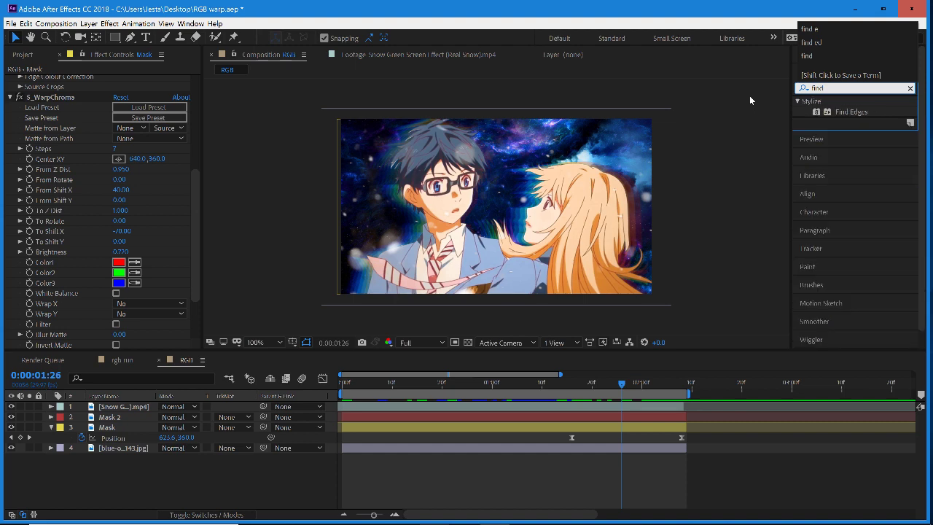
left_click_drag(851, 111, 449, 431)
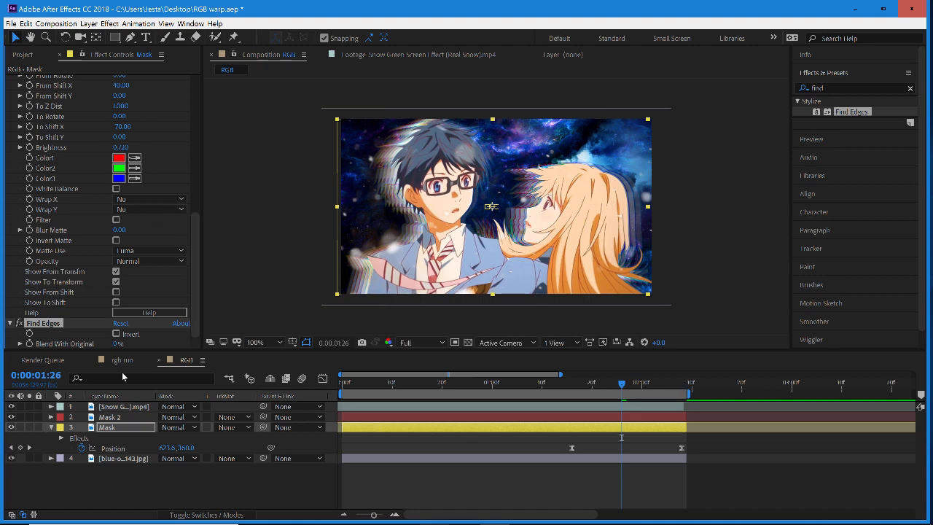
Step: Set Find Edges' Blend With Original to 72%, compare the result with Invert, and leave Invert off
left_click_drag(118, 343, 168, 344)
left_click_drag(319, 341, 296, 351)
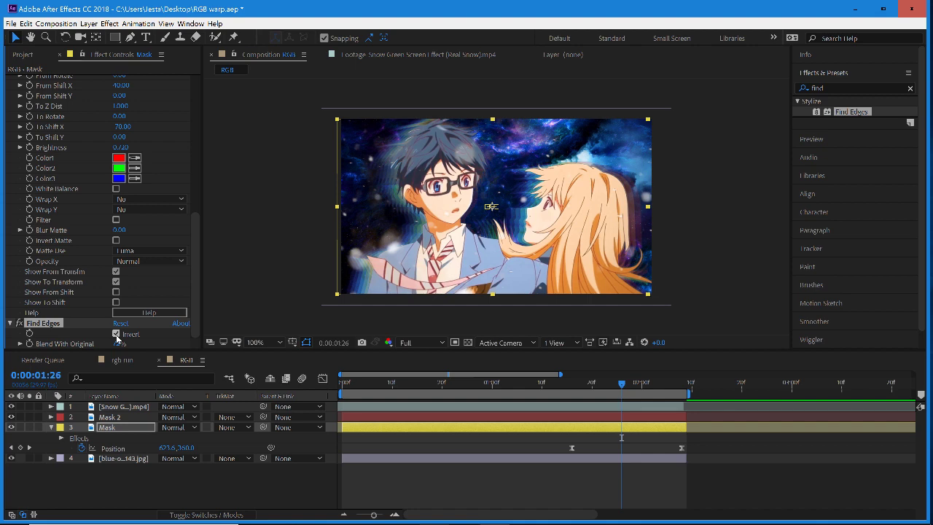
left_click(117, 338)
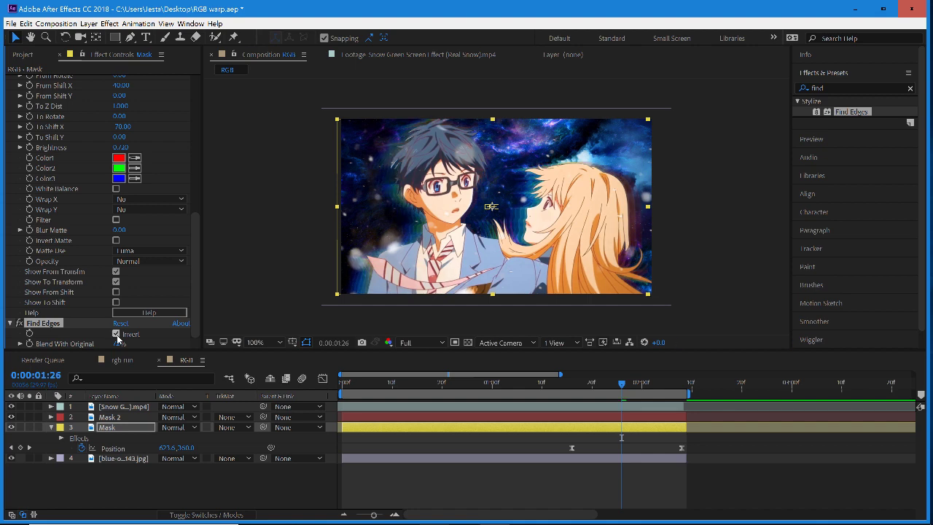
left_click(117, 337)
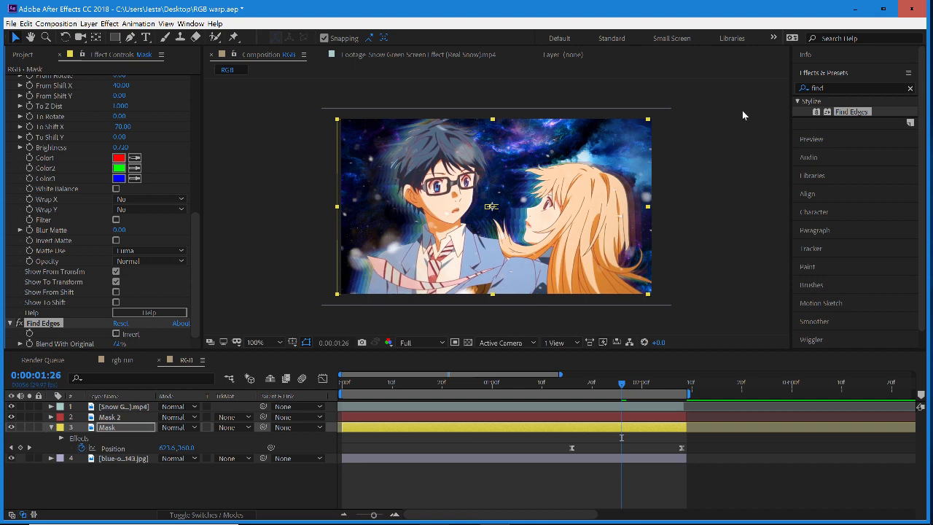
Step: Search the effects for "glow" and apply S_Glow to the Mask layer
left_click(829, 88)
type("g")
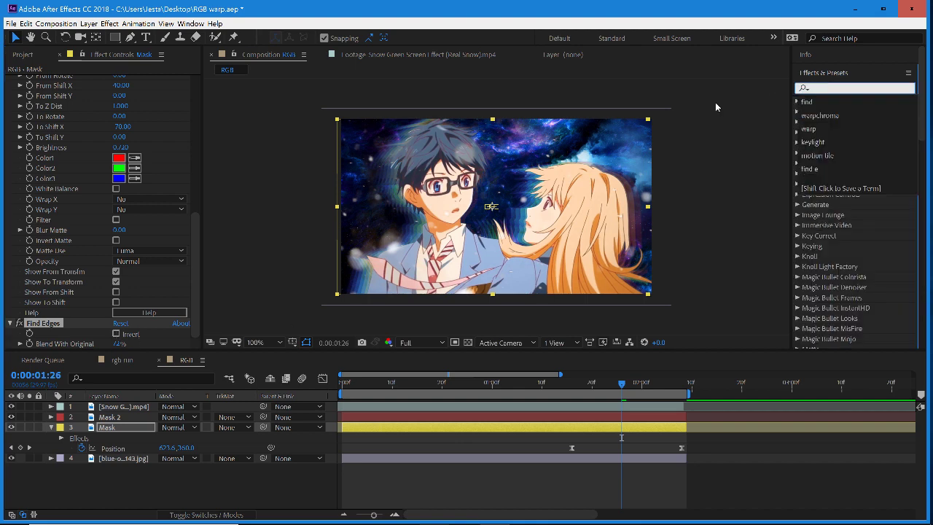
type("low")
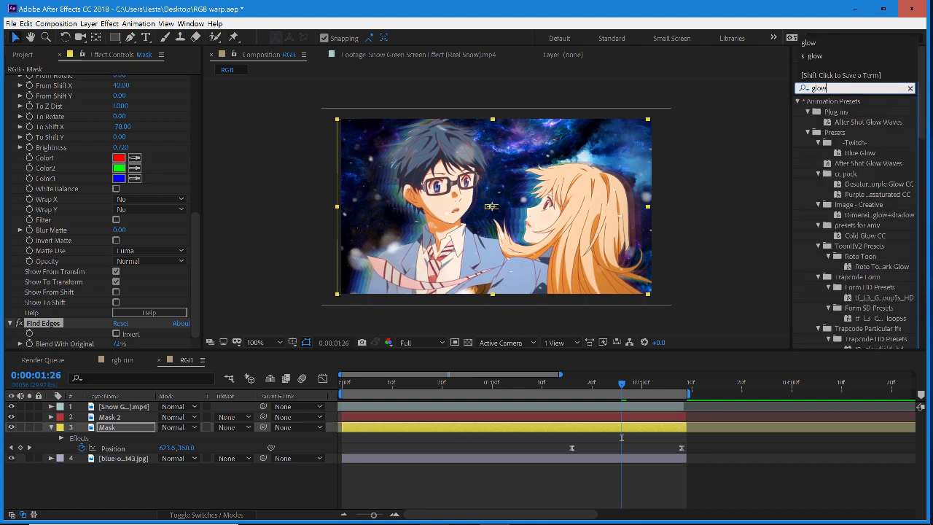
left_click_drag(924, 104, 926, 208)
left_click(838, 180)
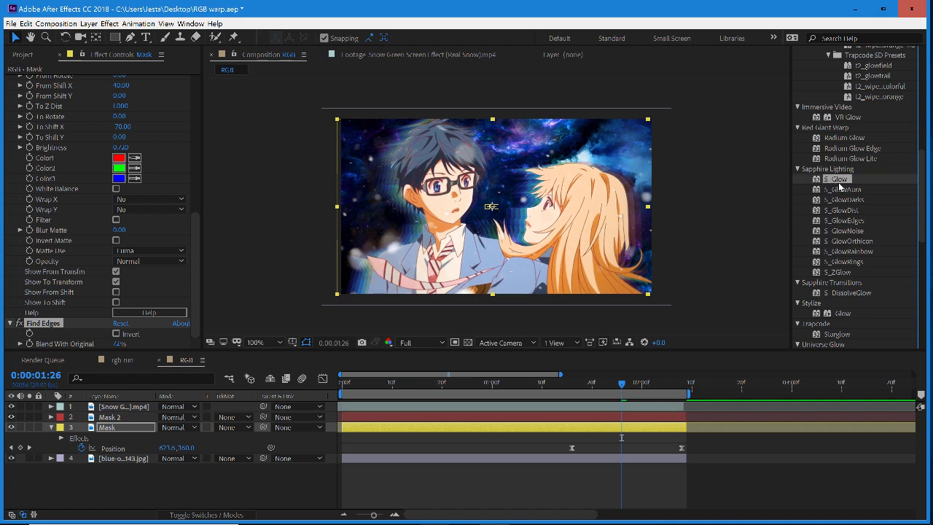
left_click_drag(838, 187, 485, 434)
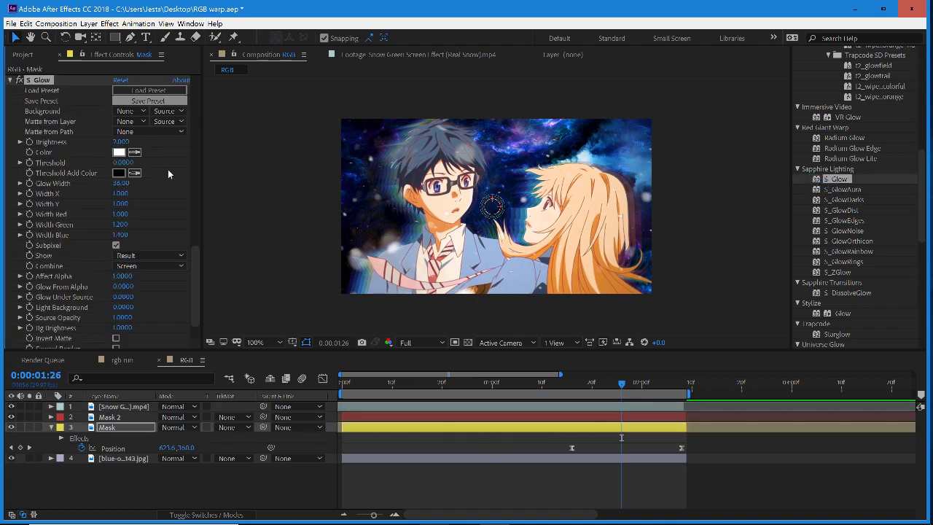
Step: Set S_Glow's Brightness to 1.740 and Threshold to 0.2900 on the Mask layer, and deselect the layer
left_click_drag(120, 142, 106, 143)
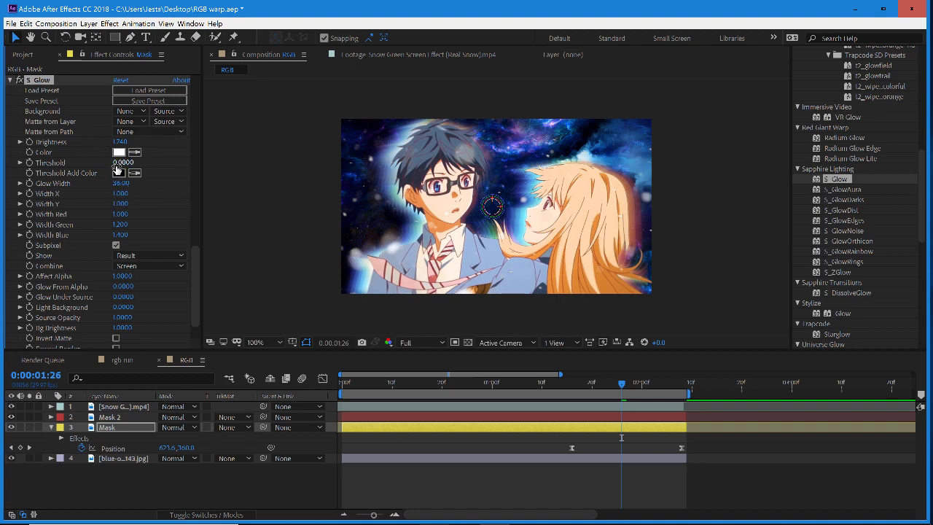
mouse_move(122, 162)
left_mouse_down()
mouse_move(139, 157)
mouse_move(132, 161)
left_mouse_up()
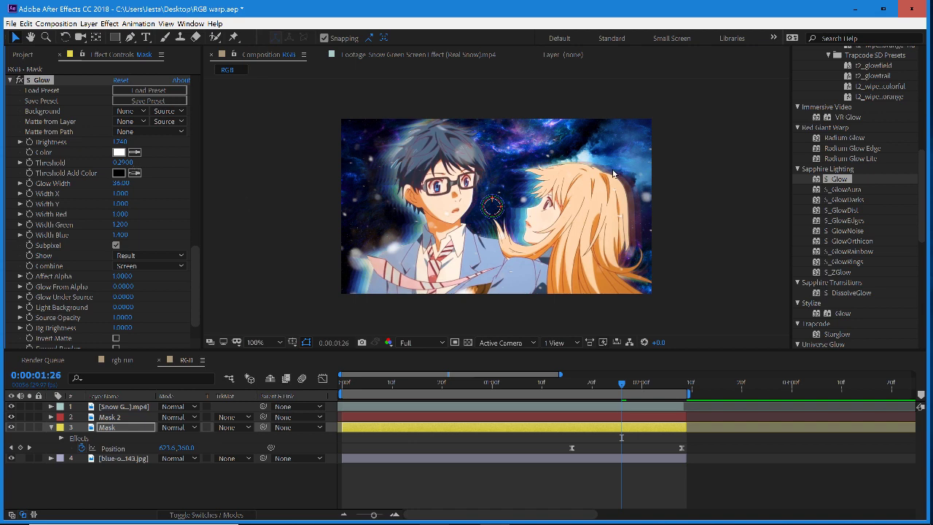
left_click(694, 231)
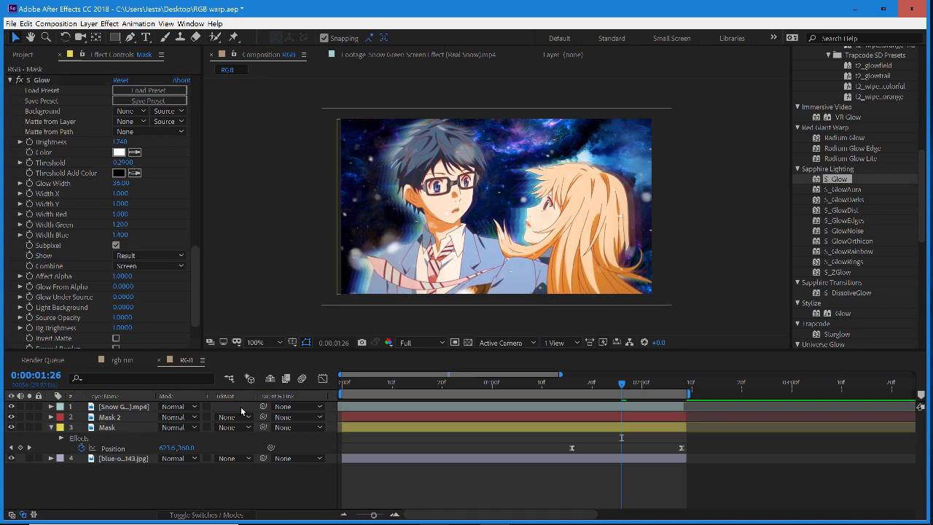
Step: Fine-tune the Mask layer's Find Edges Blend With Original to 71% and deselect the layer
left_click(130, 427)
scroll(138, 283, "down", 1)
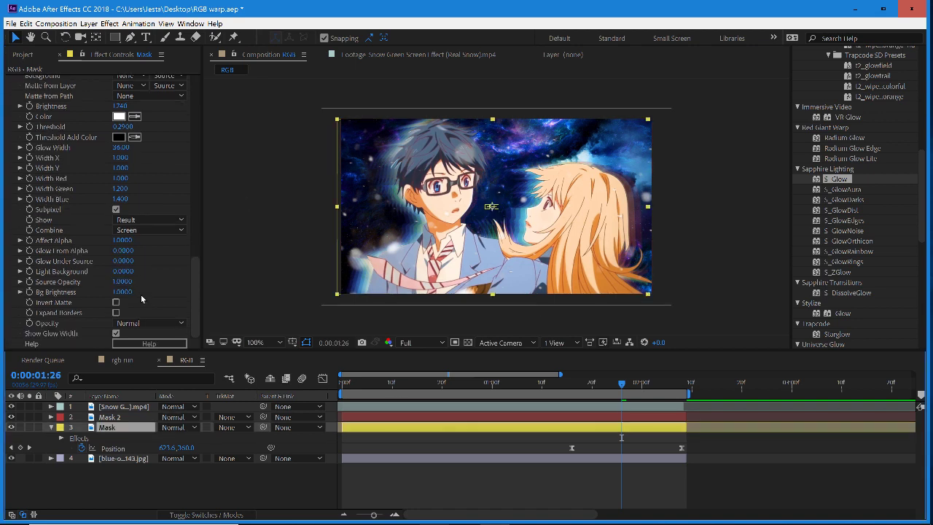
scroll(140, 294, "up", 7)
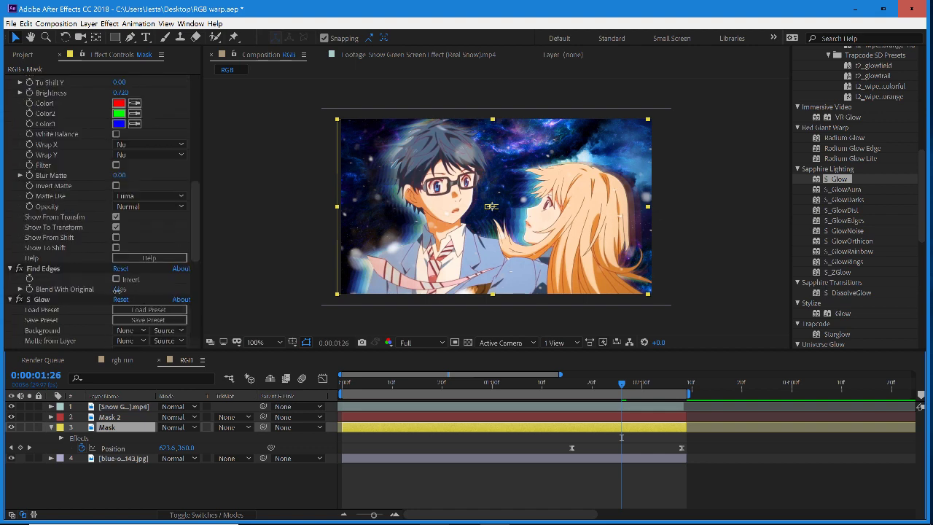
left_click(118, 289)
left_click_drag(128, 290, 128, 291)
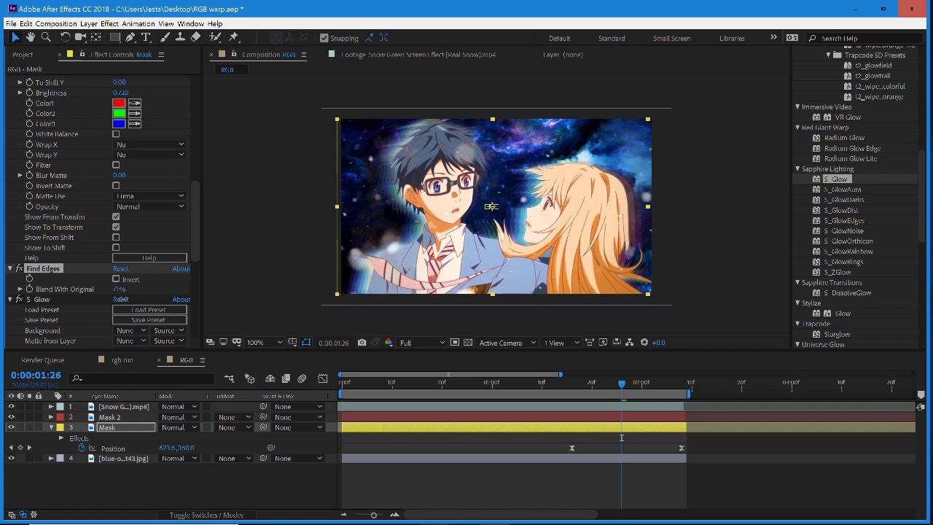
left_click(268, 271)
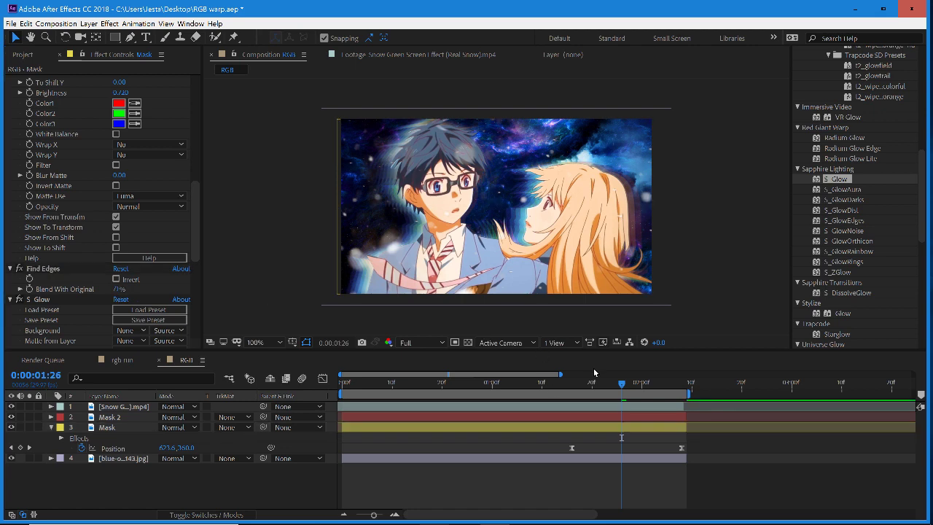
Step: Preview the whole composition from 0:00:00:00 with the glow and edge effects applied
scroll(875, 209, "up", 10)
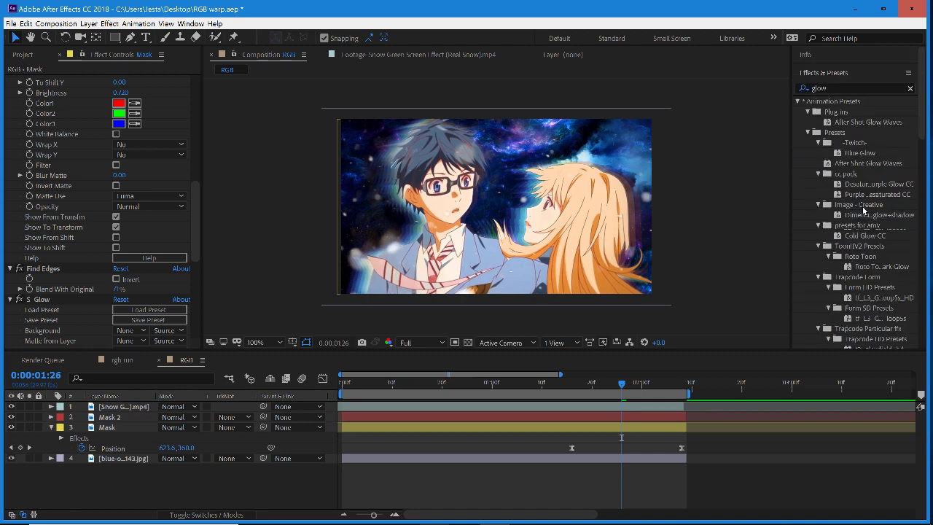
key("Home")
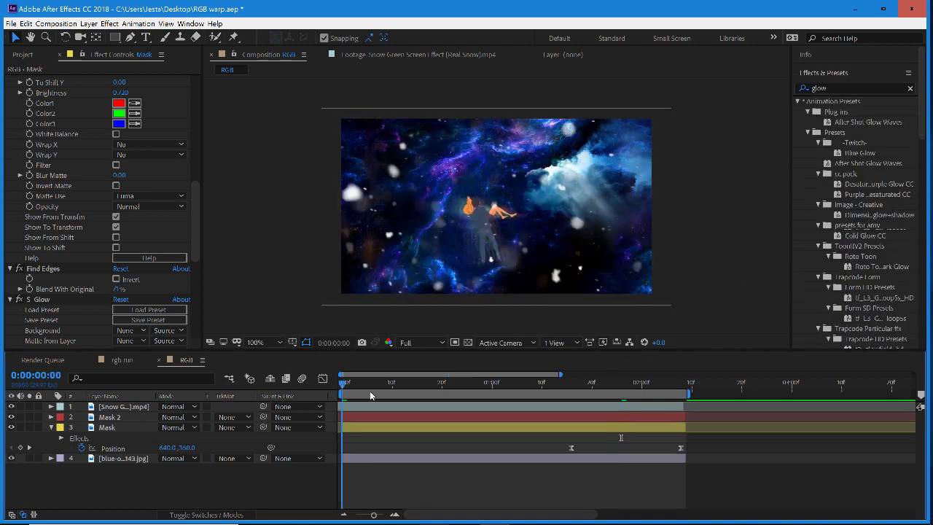
left_click(822, 73)
left_click(837, 90)
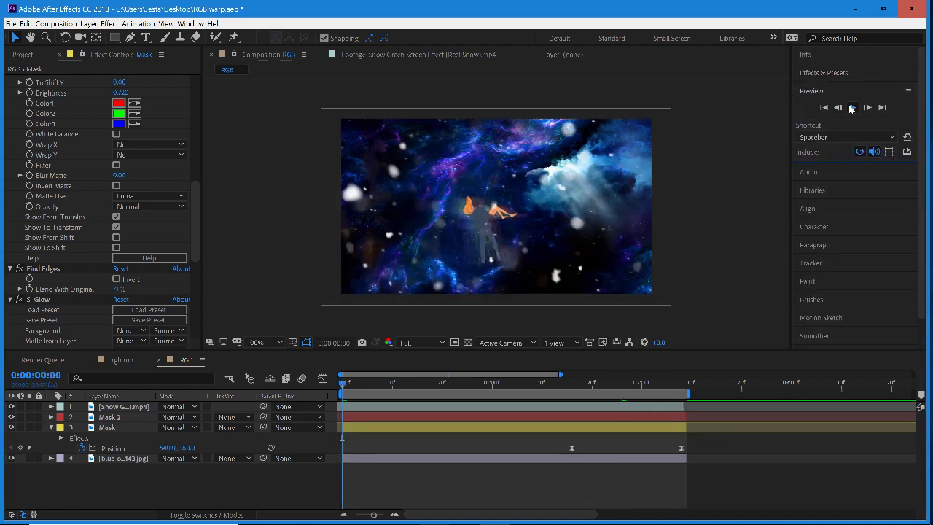
key("space")
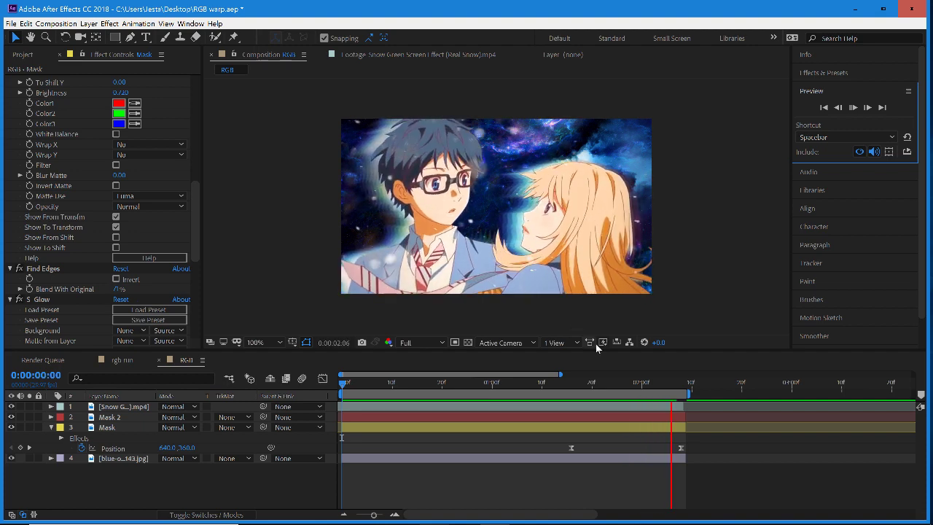
key("space")
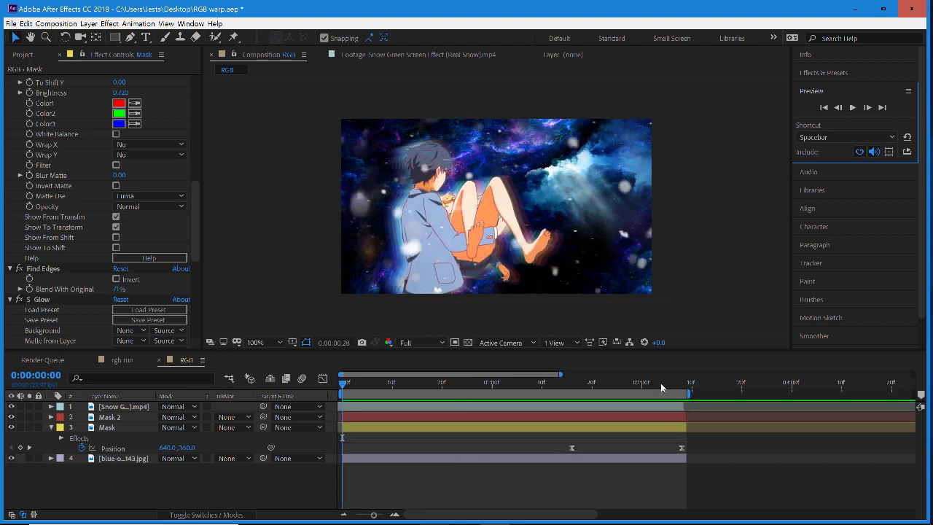
Step: Set the Mask layer's Position to 612.0, 360.0 at 0:00:02:08 and preview the composition, stopping at 0:00:01:10
left_click_drag(660, 383, 682, 394)
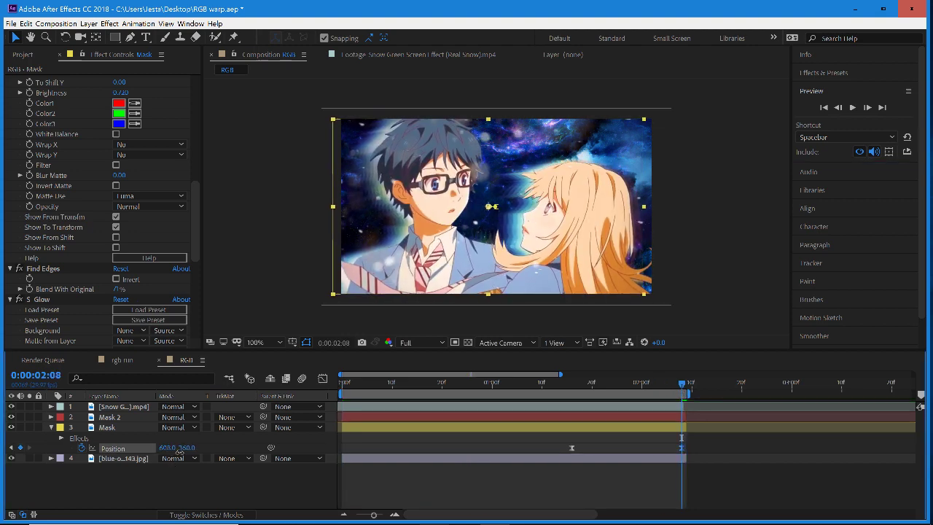
left_click(107, 427)
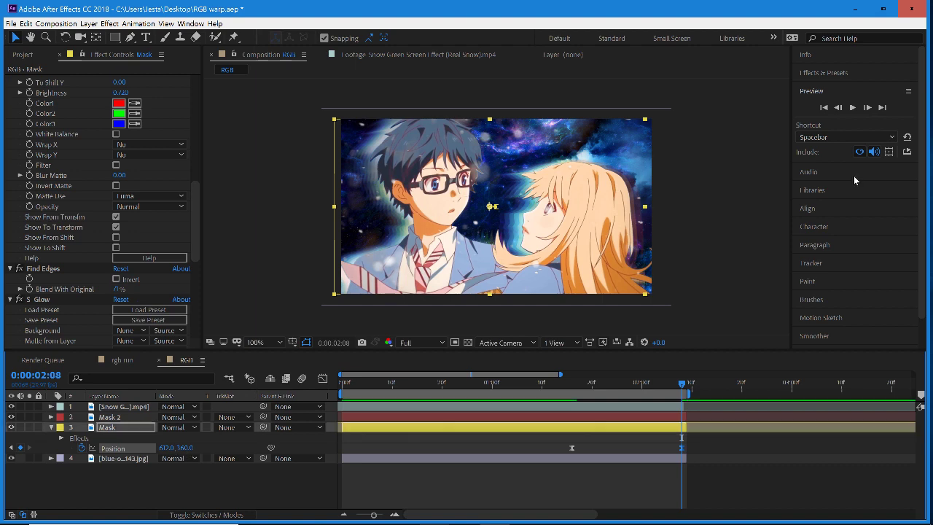
left_click(854, 108)
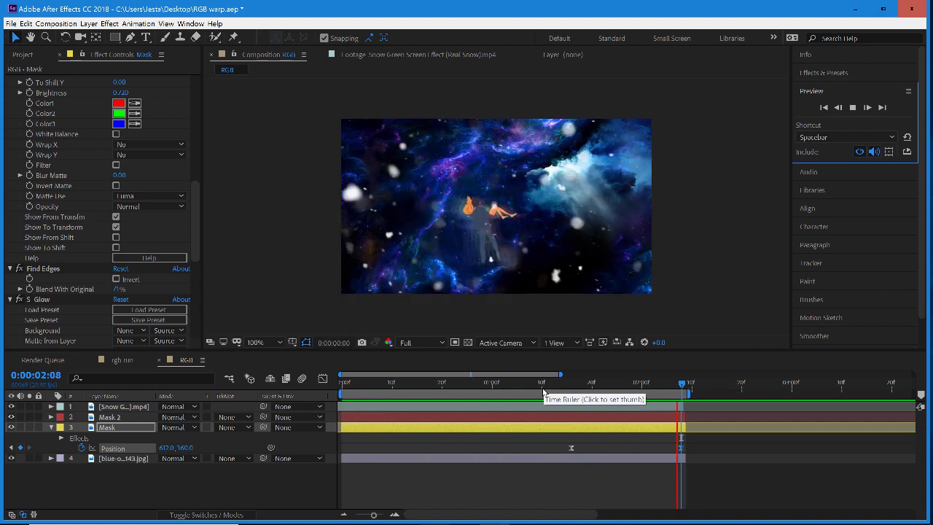
left_click(542, 388)
mouse_move(516, 518)
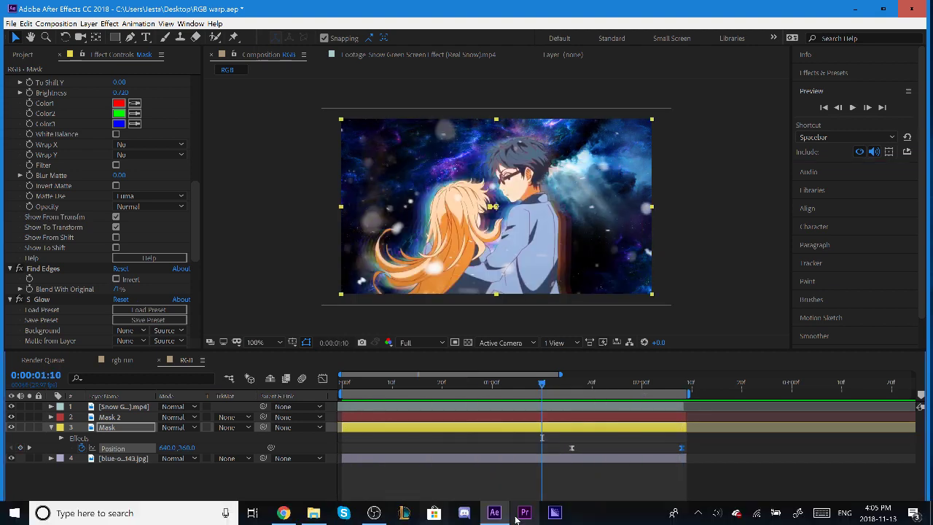
left_click(379, 515)
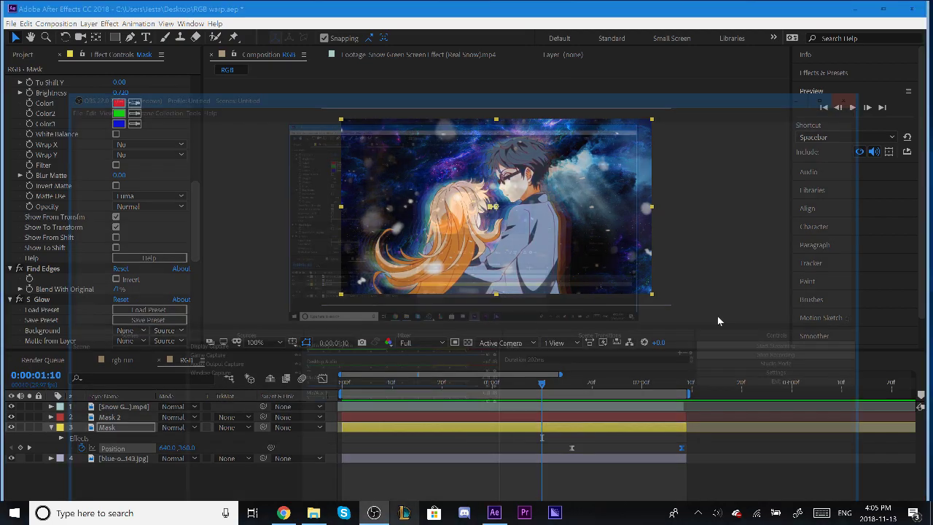